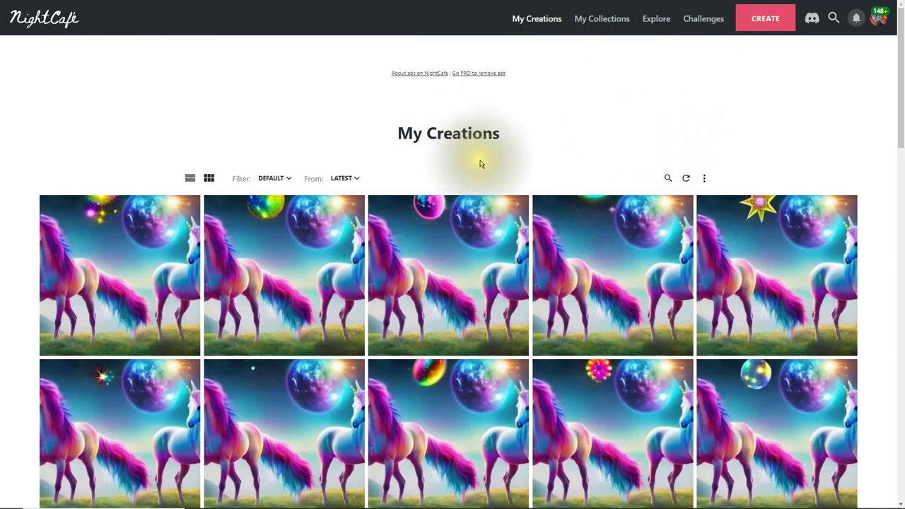
# Browse the daily Challenges page.
pyautogui.scroll(-2, 573, 293)
pyautogui.scroll(-3, 588, 296)
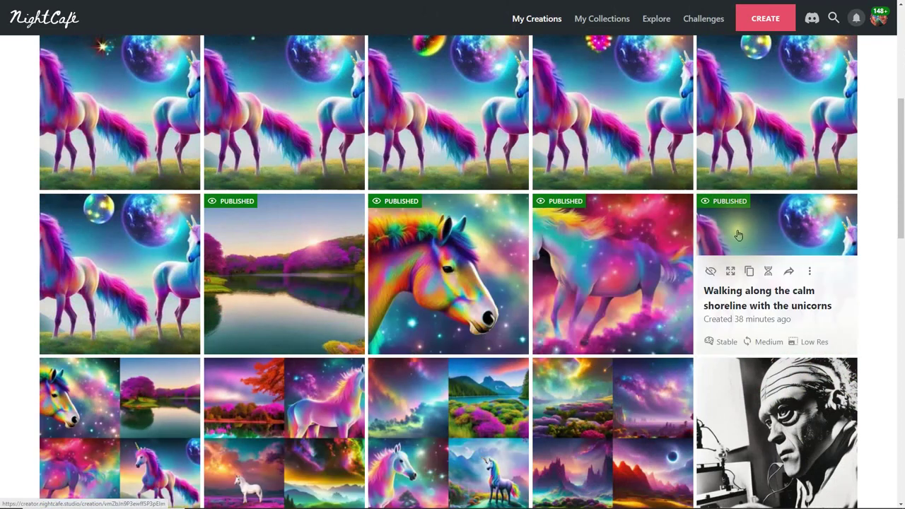
pyautogui.click(716, 21)
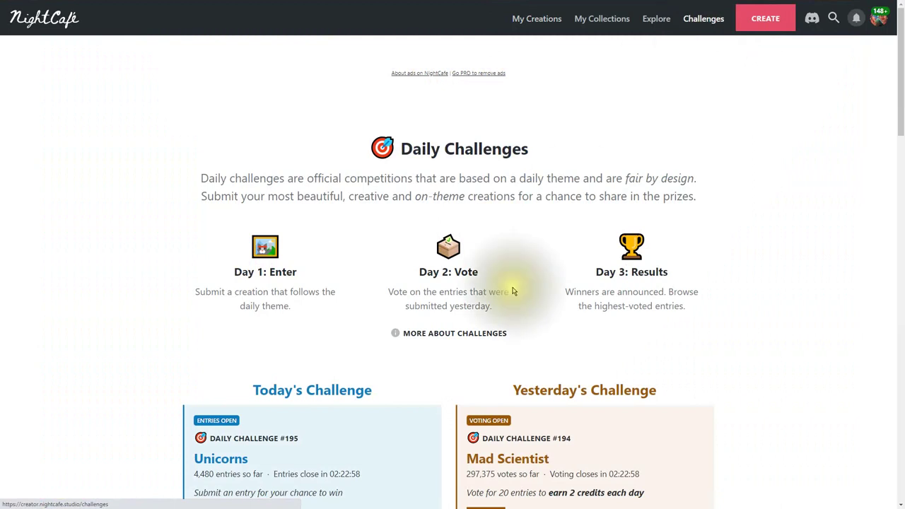
pyautogui.scroll(-1, 317, 414)
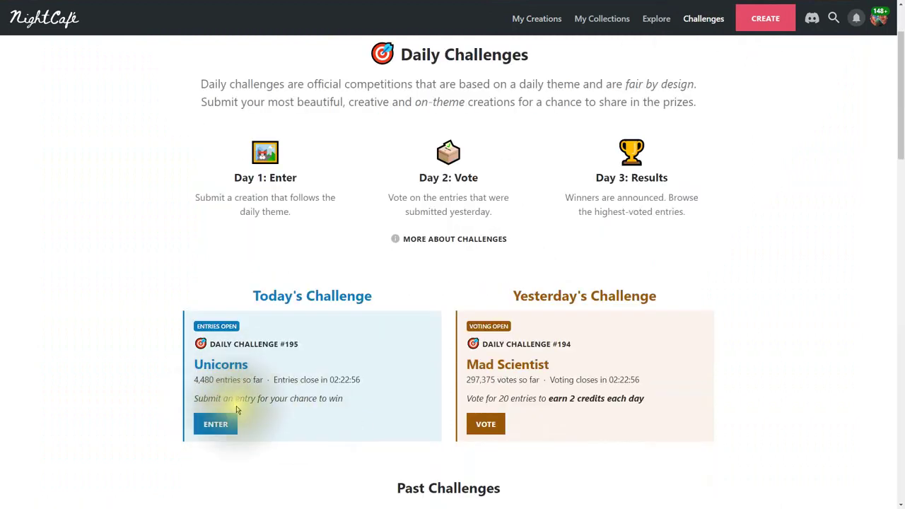
# Return to the My Creations gallery and scroll through it.
pyautogui.click(538, 21)
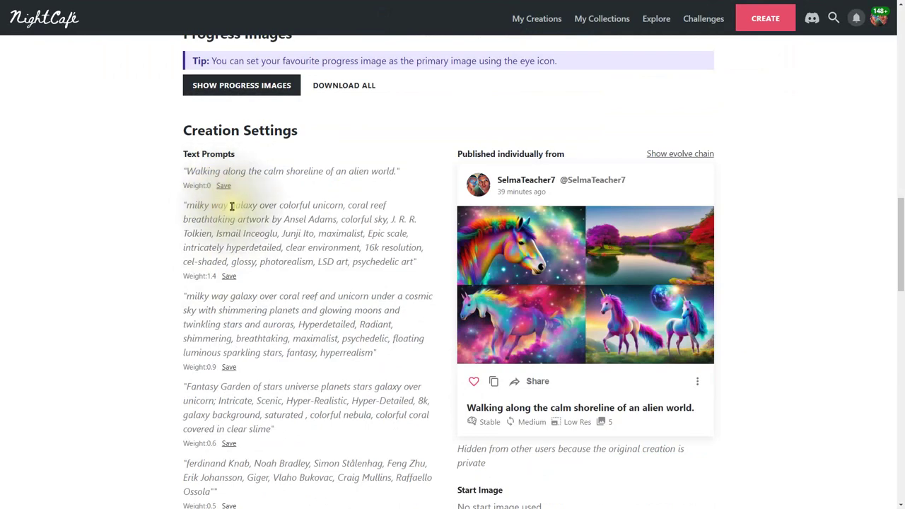
pyautogui.scroll(-9, 231, 206)
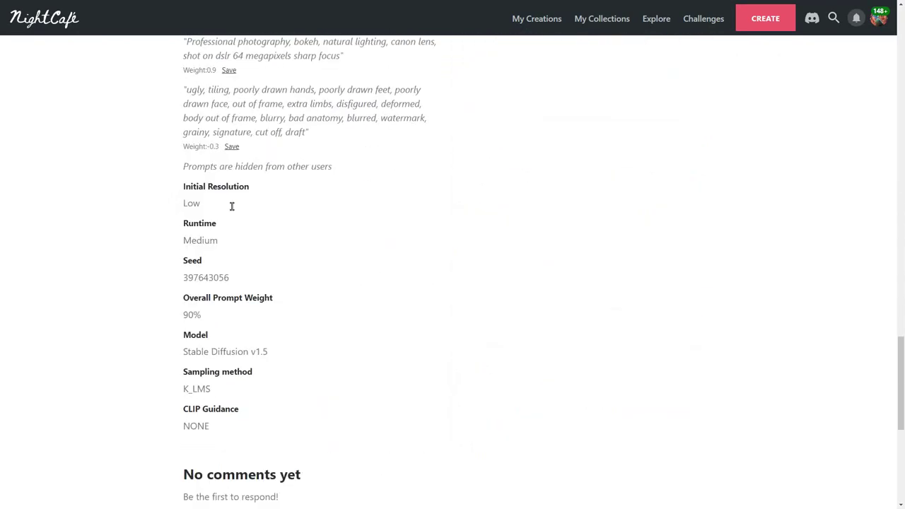
pyautogui.scroll(12, 231, 205)
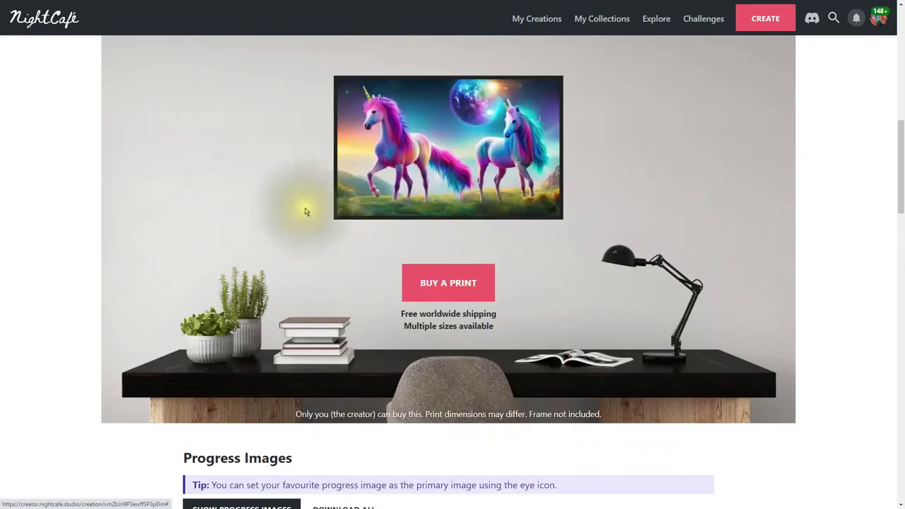
pyautogui.scroll(5, 305, 211)
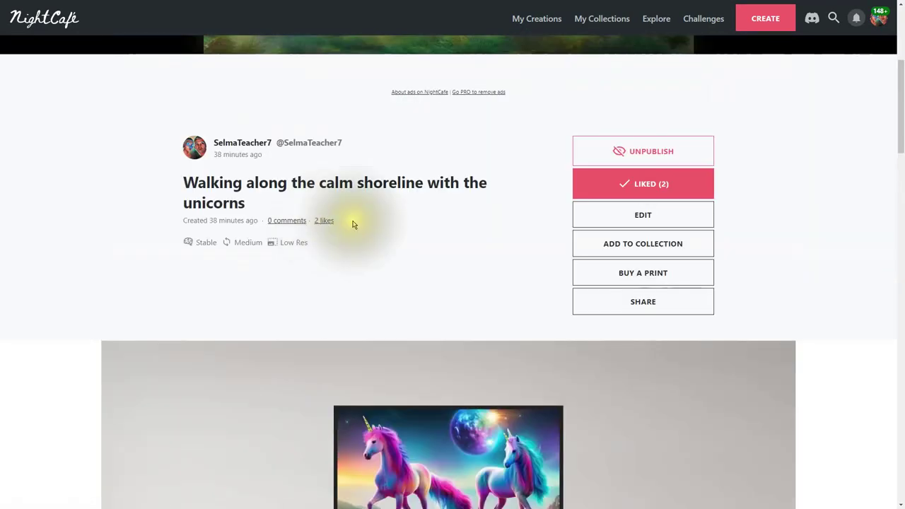
pyautogui.click(536, 19)
pyautogui.scroll(-1, 751, 221)
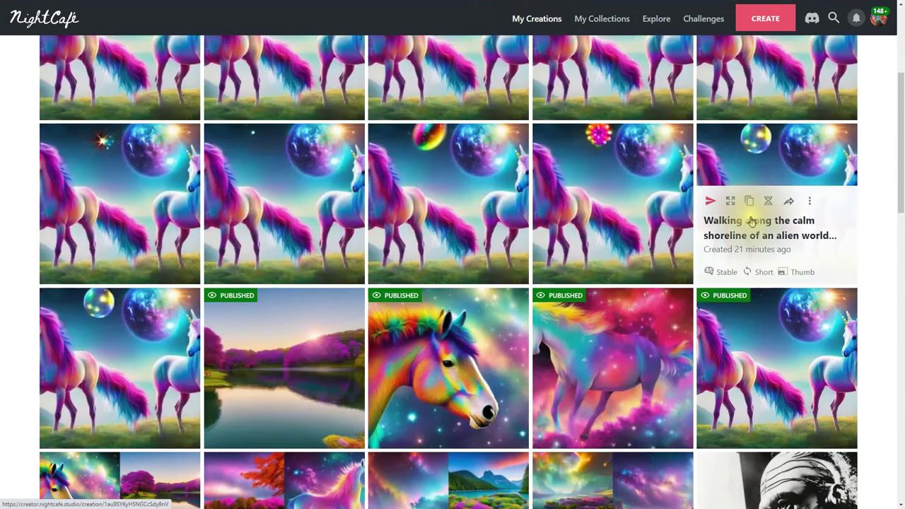
# Open the alien-shoreline creation and select its colorful Star burst prompt text.
pyautogui.click(752, 221)
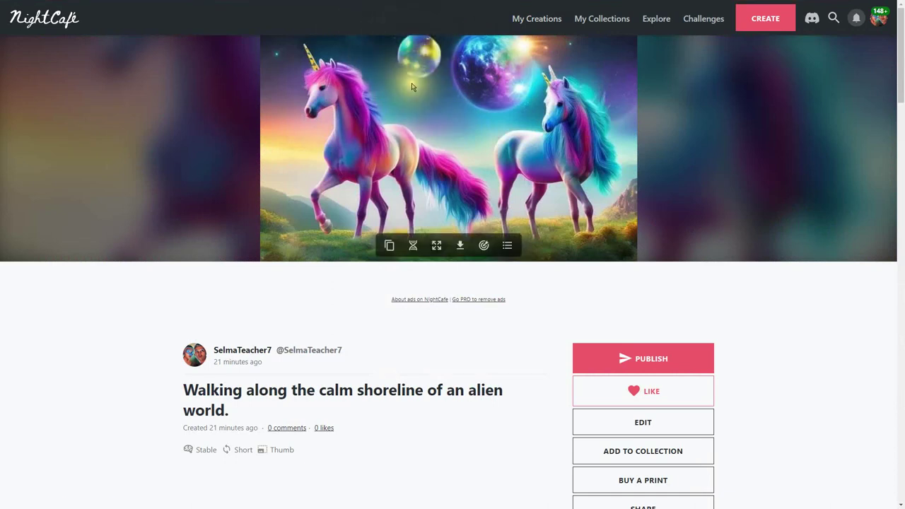
pyautogui.scroll(-10, 475, 373)
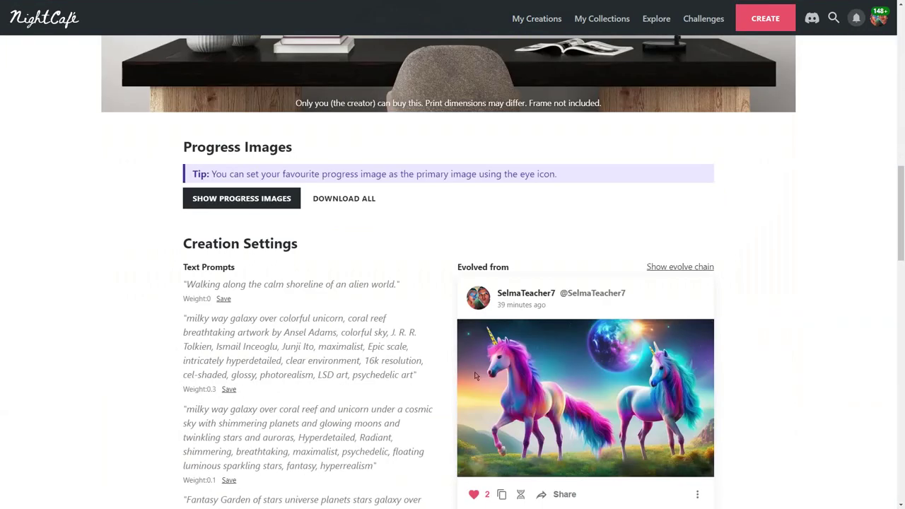
pyautogui.scroll(-3, 475, 376)
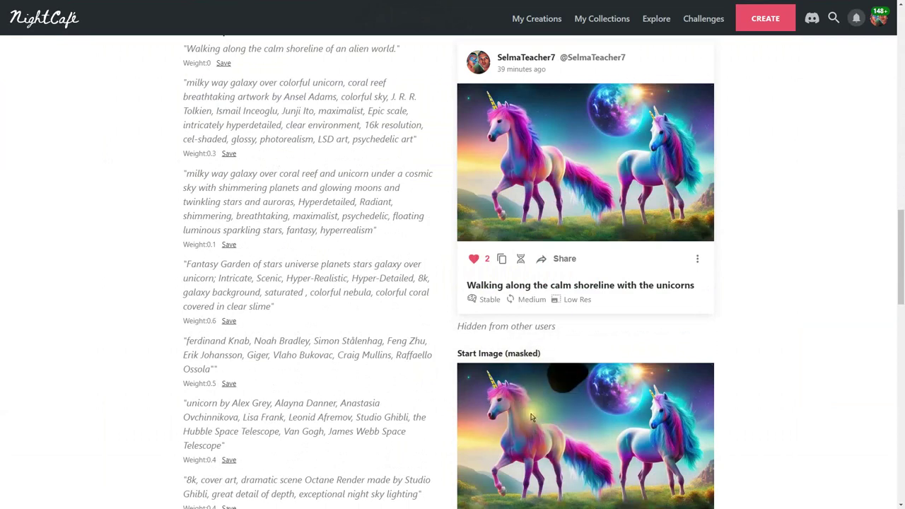
pyautogui.scroll(-1, 558, 382)
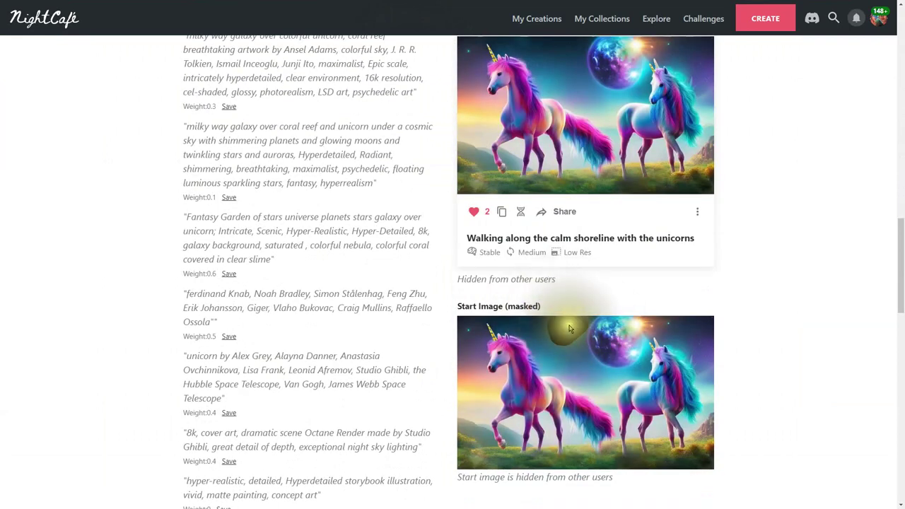
pyautogui.scroll(-2, 383, 377)
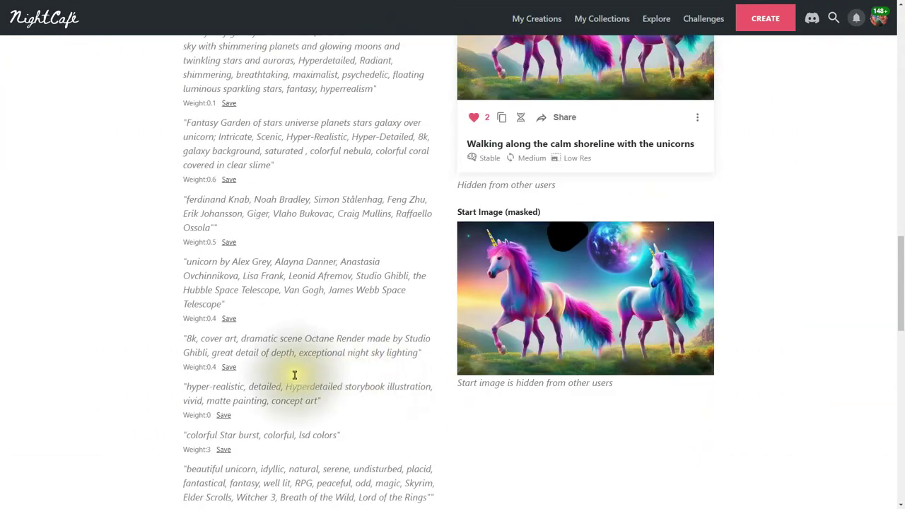
pyautogui.scroll(-4, 254, 378)
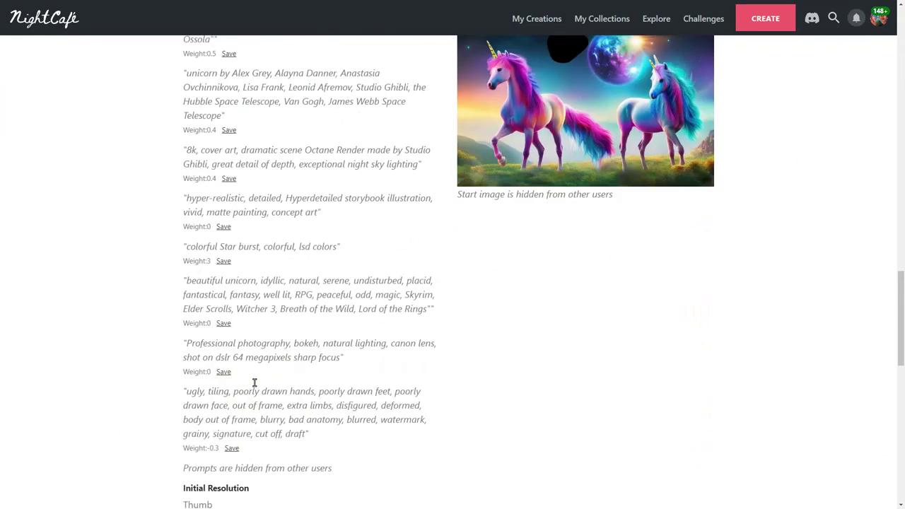
pyautogui.scroll(4, 255, 382)
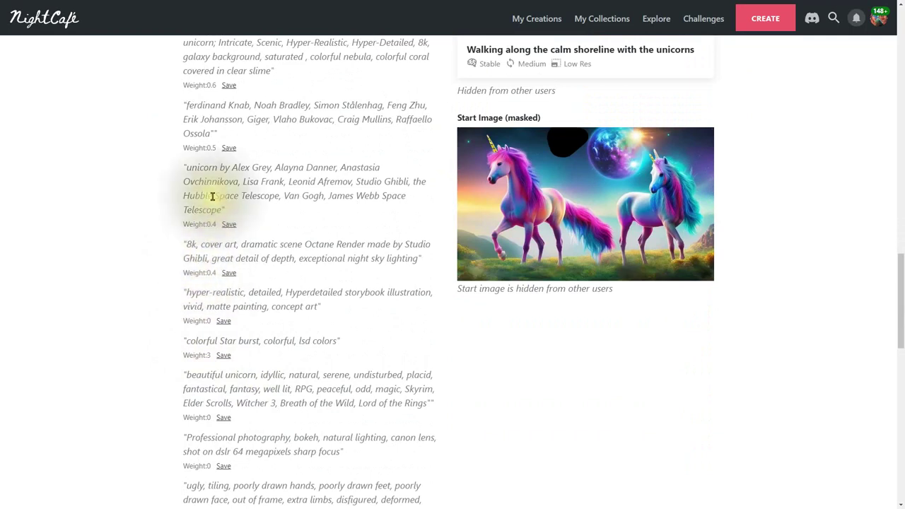
pyautogui.scroll(-4, 212, 197)
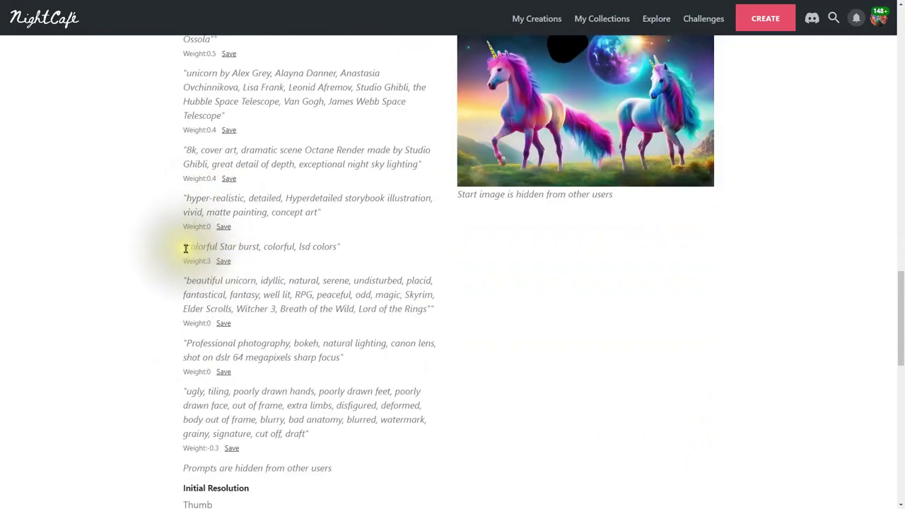
pyautogui.moveTo(185, 249); pyautogui.dragTo(359, 250)
# Select the entire colorful Star burst prompt, then go back to My Creations.
pyautogui.scroll(2, 556, 299)
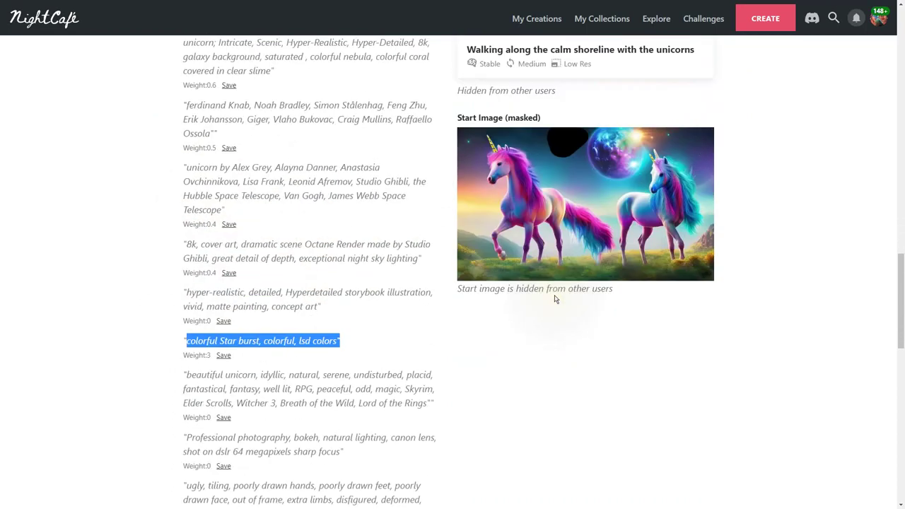
pyautogui.scroll(2, 555, 299)
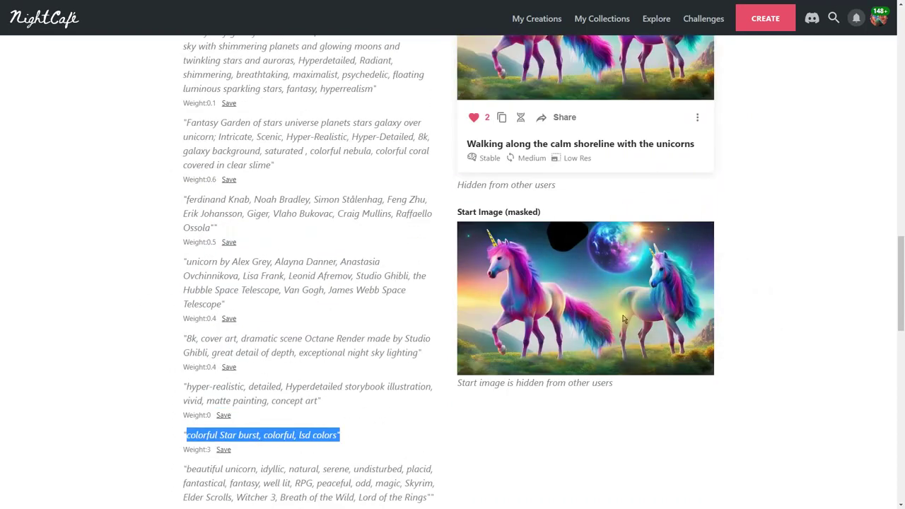
pyautogui.scroll(5, 565, 297)
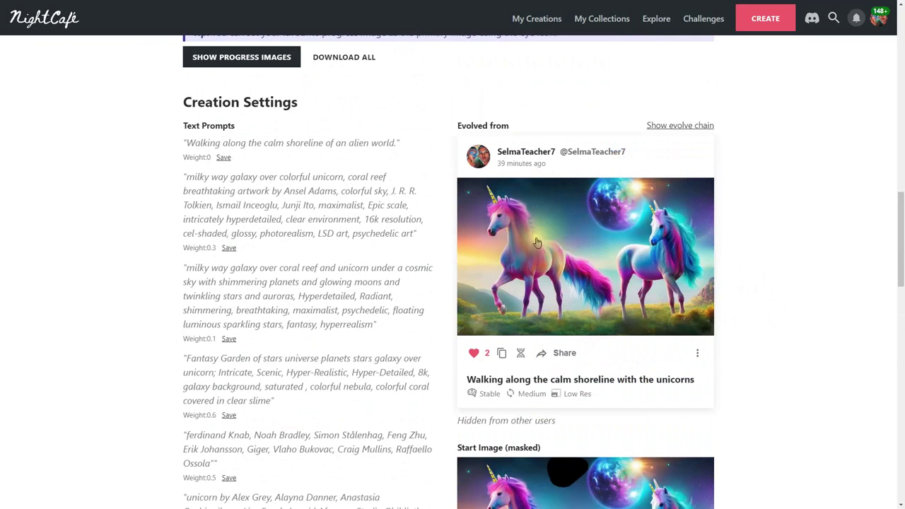
pyautogui.scroll(14, 547, 251)
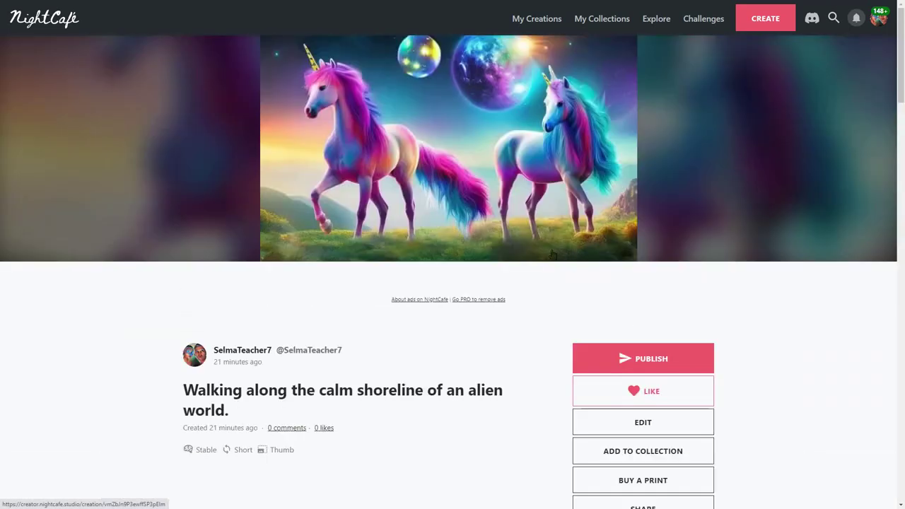
pyautogui.moveTo(537, 241)
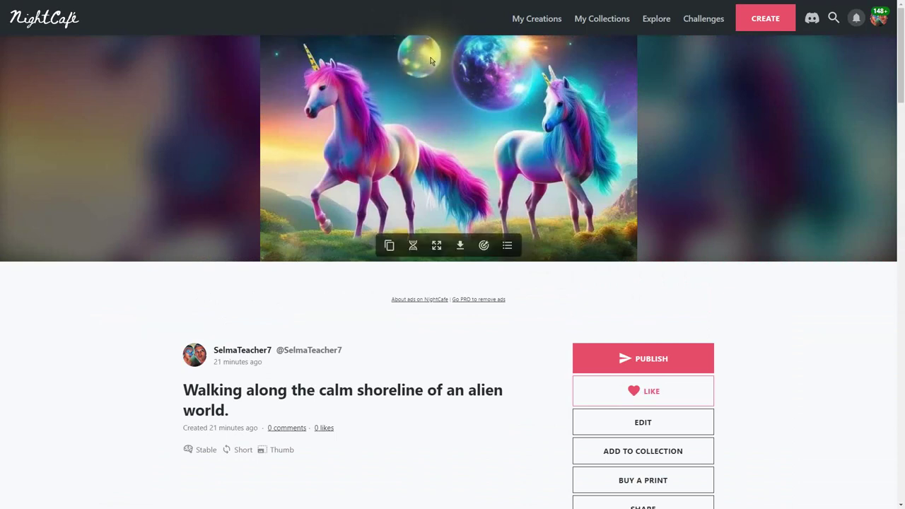
pyautogui.scroll(-3, 573, 286)
pyautogui.scroll(-10, 573, 286)
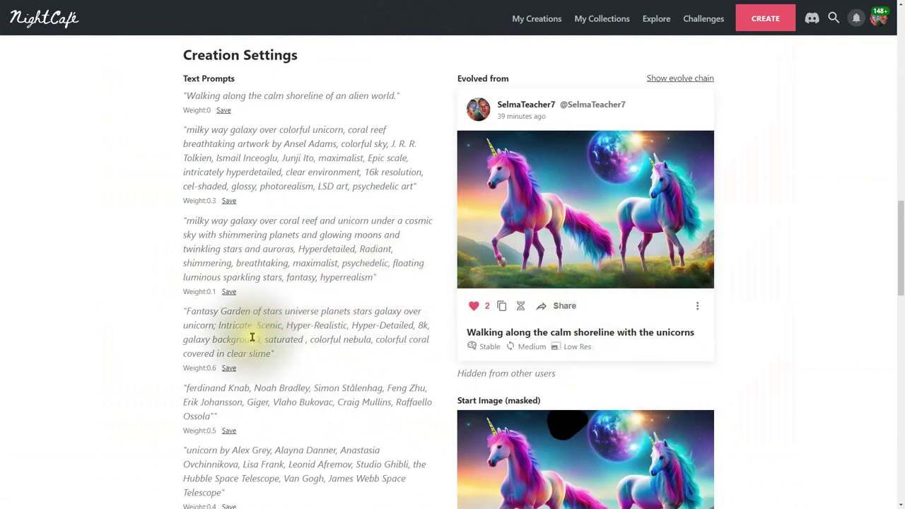
pyautogui.scroll(-4, 252, 339)
pyautogui.tripleClick(262, 387)
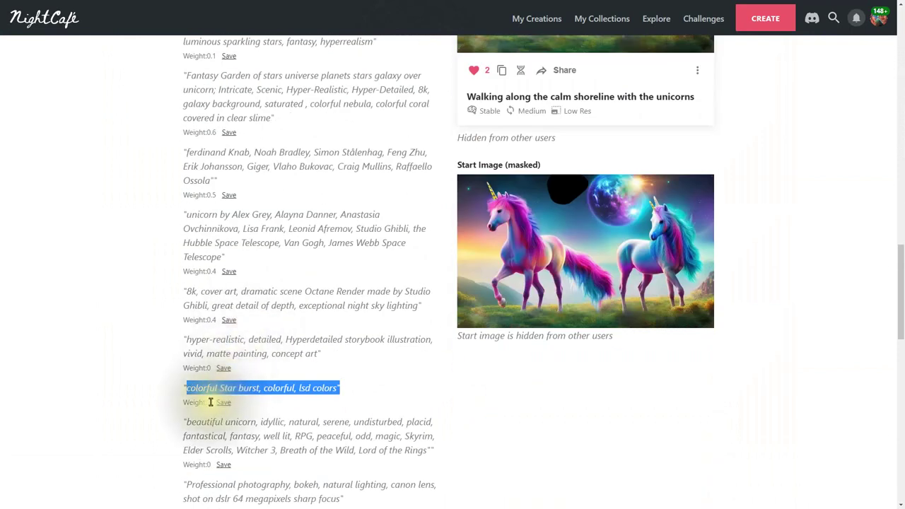
pyautogui.scroll(20, 450, 332)
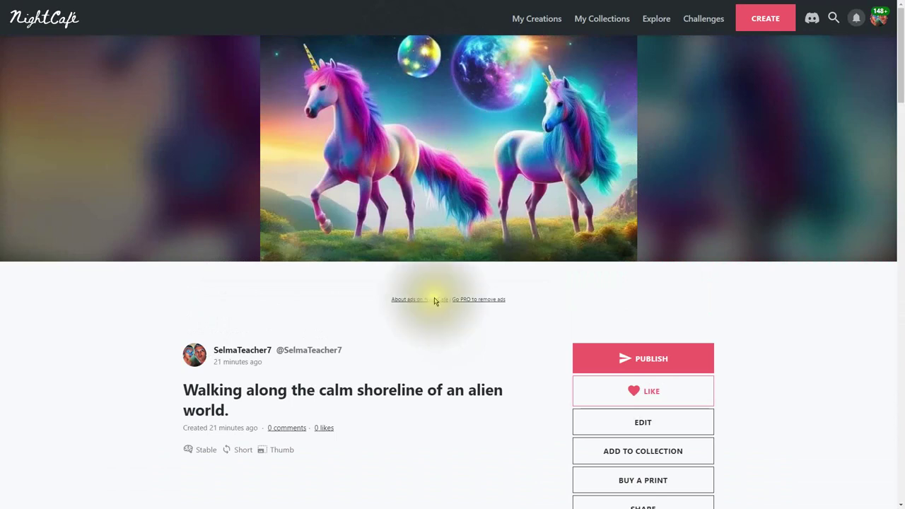
pyautogui.click(527, 23)
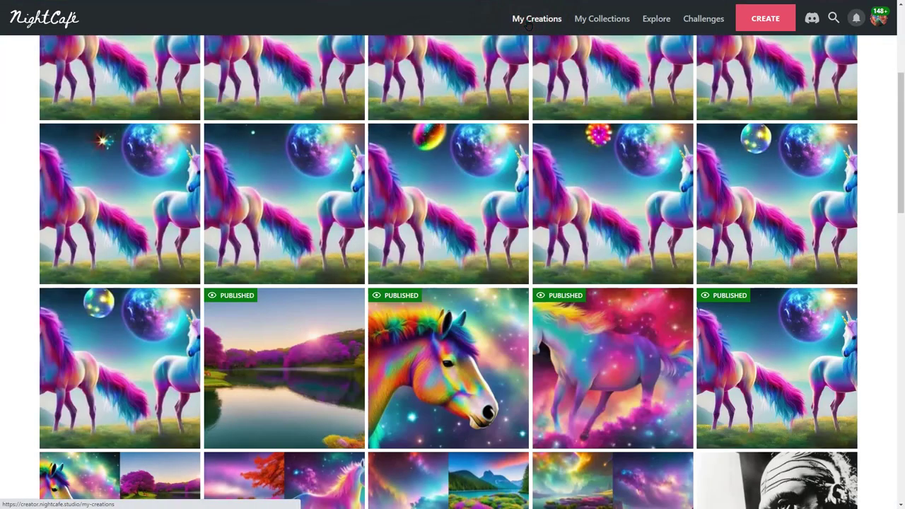
# Start a new creation and choose to upload a start image from the computer.
pyautogui.click(762, 24)
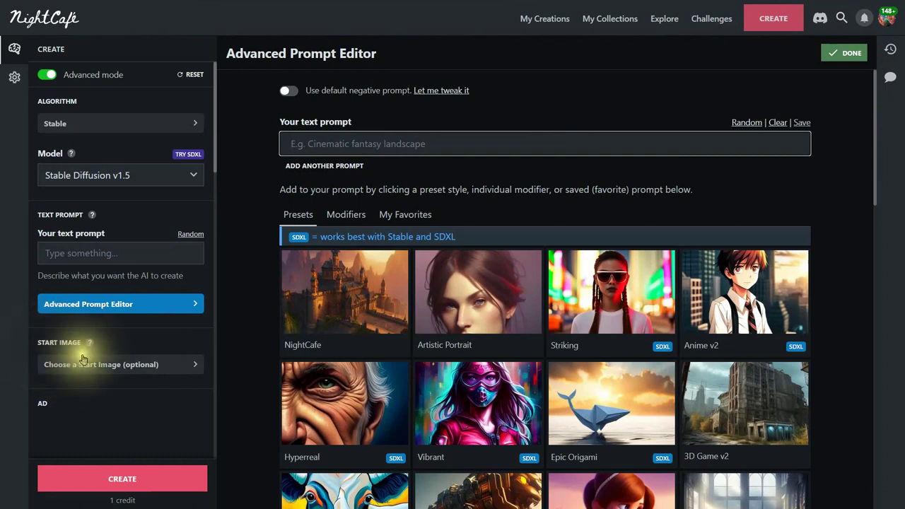
pyautogui.click(75, 370)
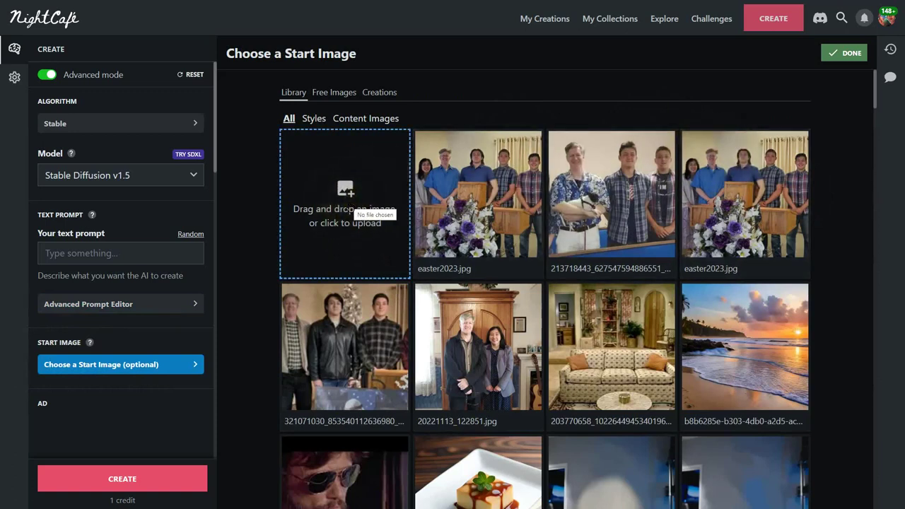
pyautogui.click(353, 211)
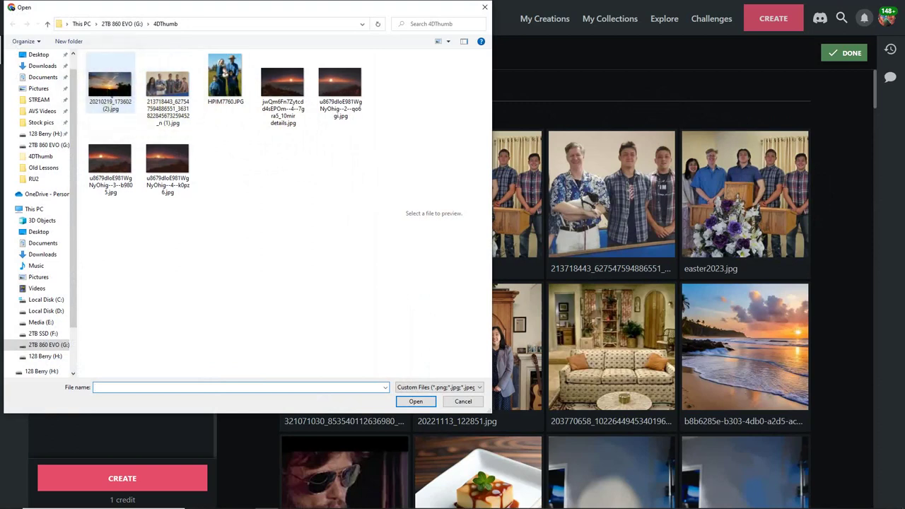
# Upload the sunset photo 20210219_173602 (2).jpg and accept it as the start image.
pyautogui.click(106, 92)
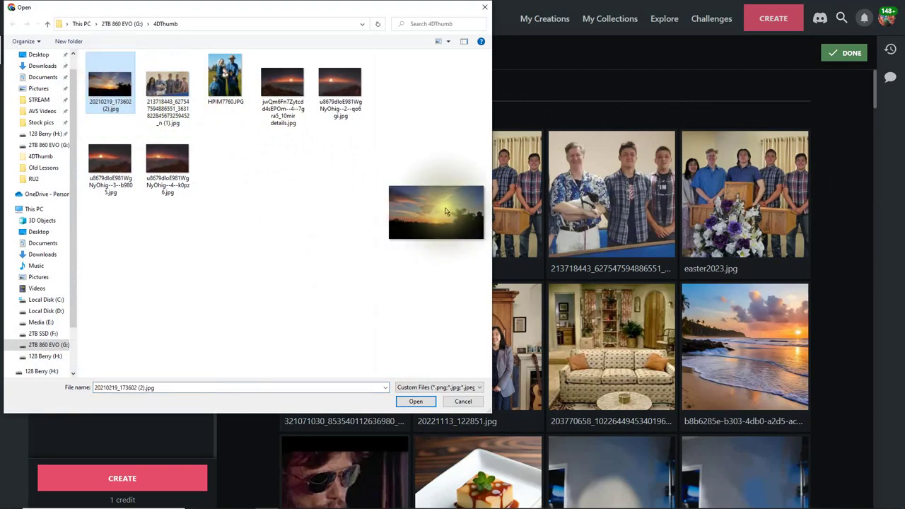
pyautogui.click(417, 401)
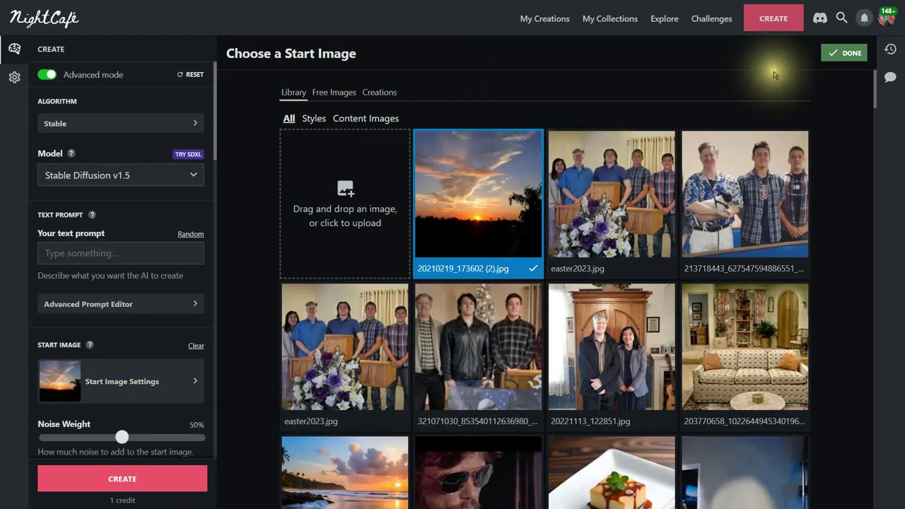
pyautogui.click(841, 54)
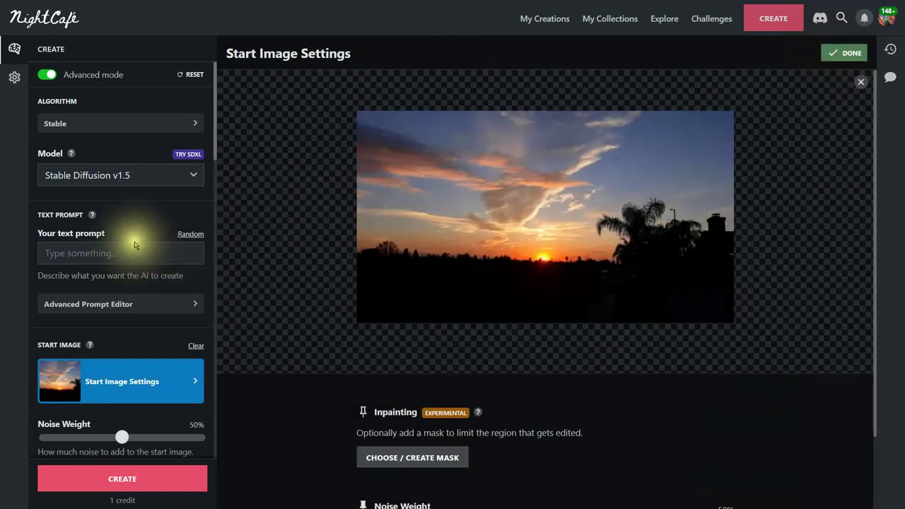
pyautogui.click(102, 304)
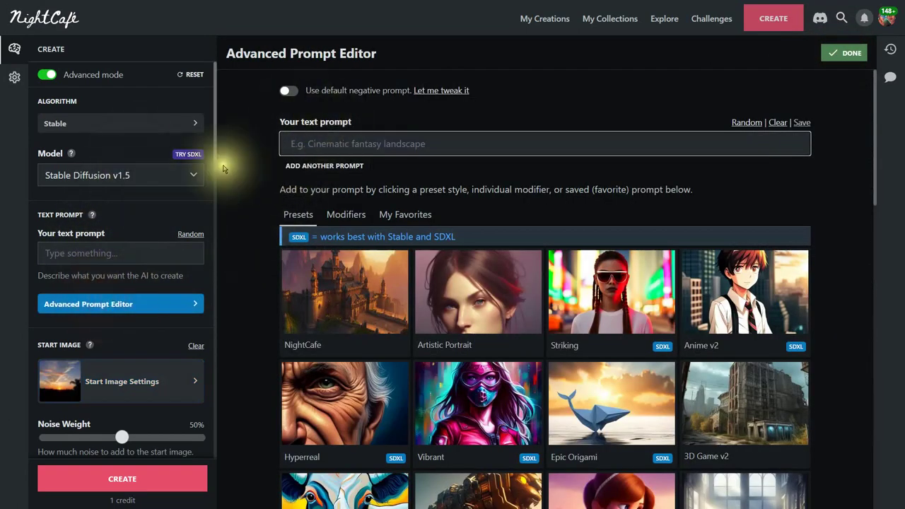
# Enter the prompt 'supernova in night sky, colorful, photo realistic' and add an empty second prompt.
pyautogui.click(319, 136)
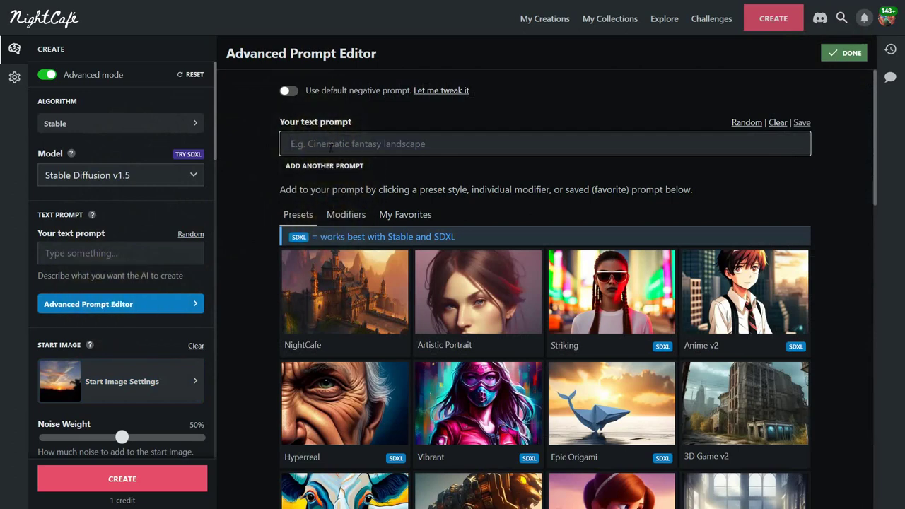
pyautogui.write('su')
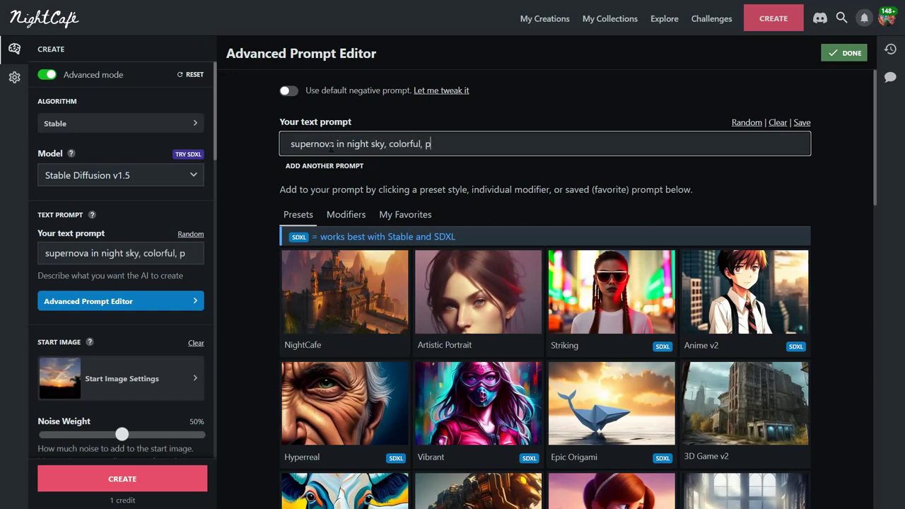
pyautogui.write('oto realistic')
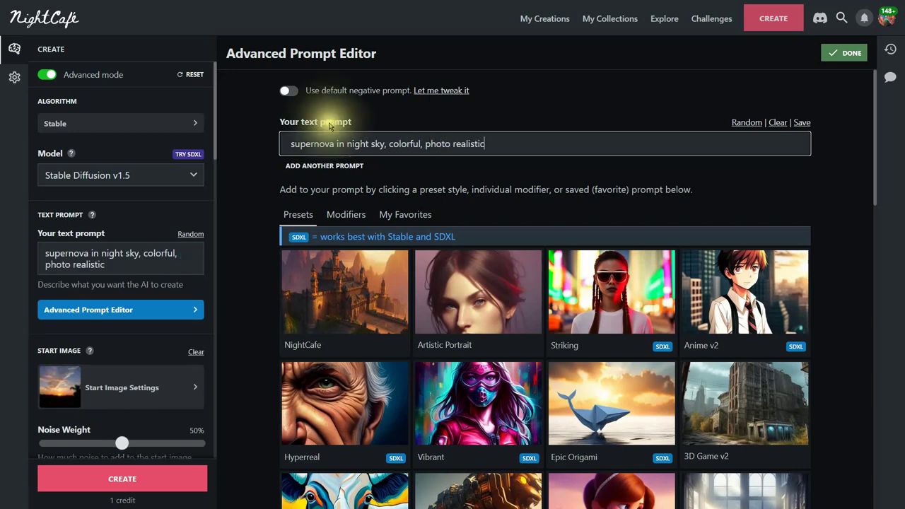
pyautogui.click(326, 165)
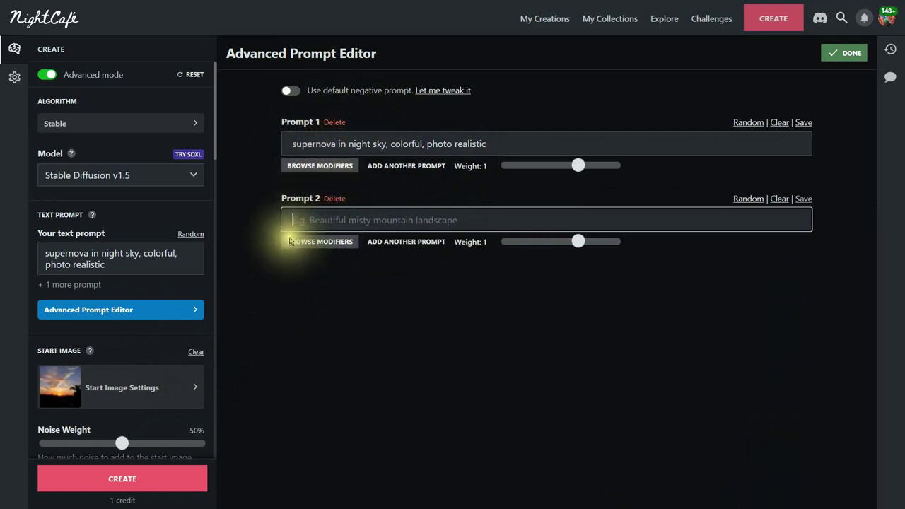
pyautogui.scroll(-1, 125, 431)
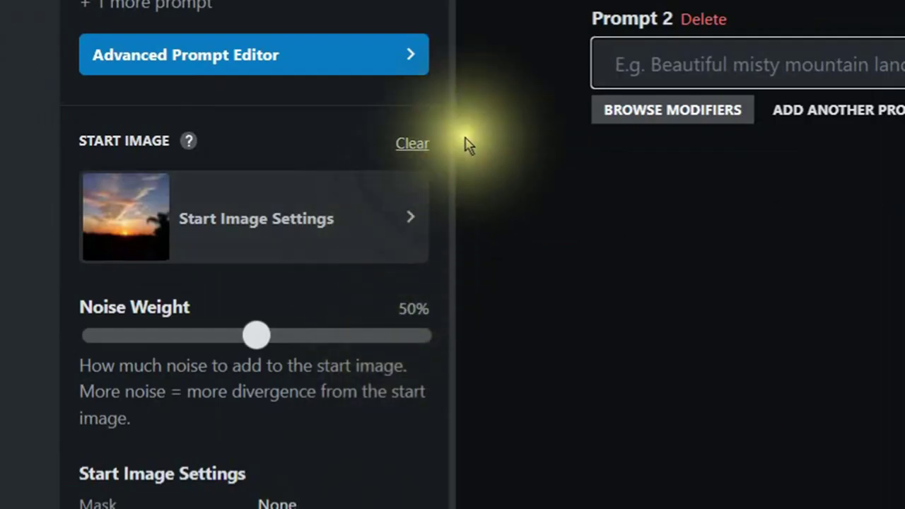
pyautogui.click(247, 230)
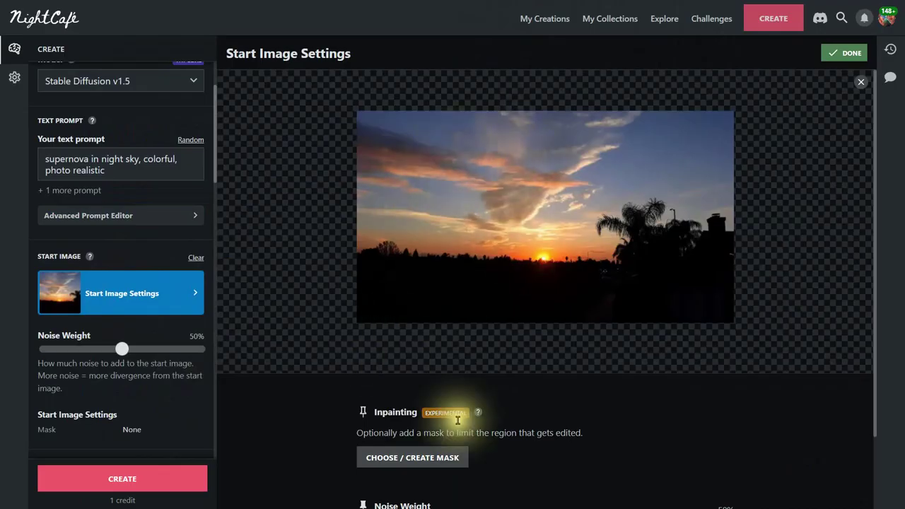
# Scroll down the Start Image Settings to the Inpainting options.
pyautogui.scroll(-1, 421, 476)
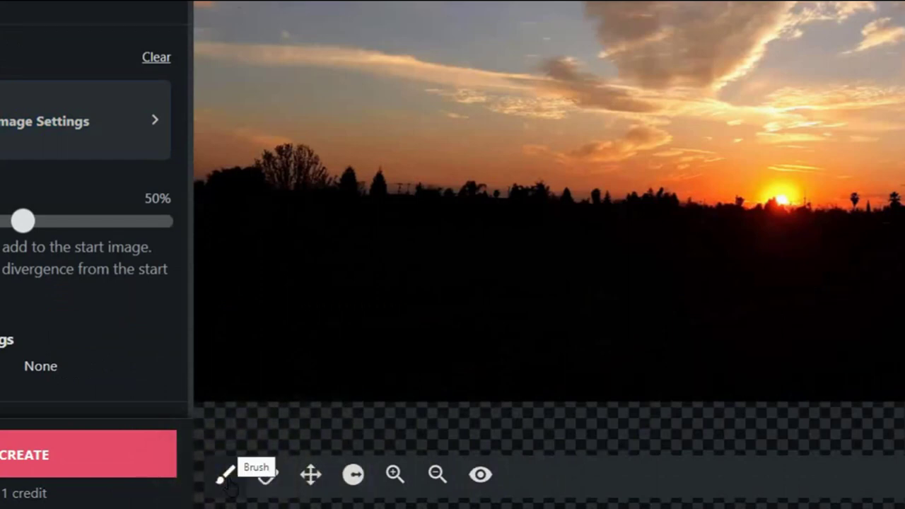
# Paint and erase a test mask stroke, then enlarge the mask brush.
pyautogui.click(227, 478)
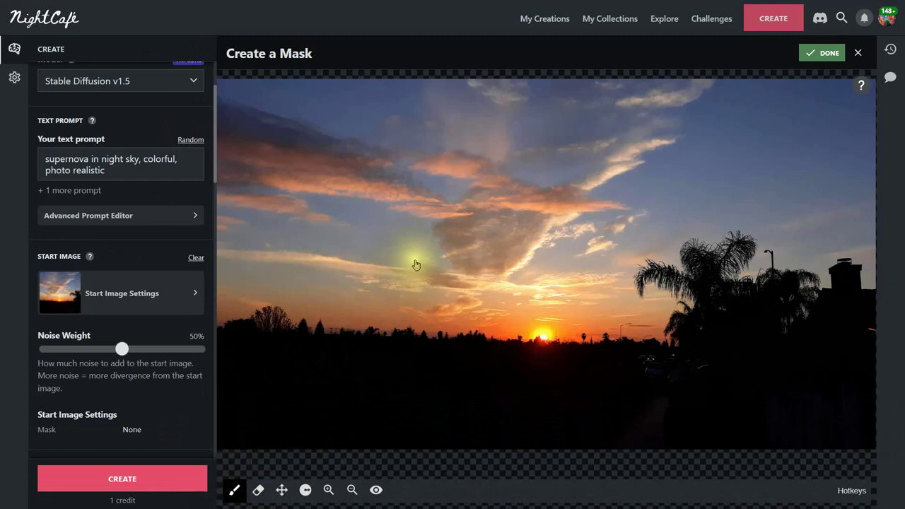
pyautogui.moveTo(471, 151); pyautogui.dragTo(460, 144)
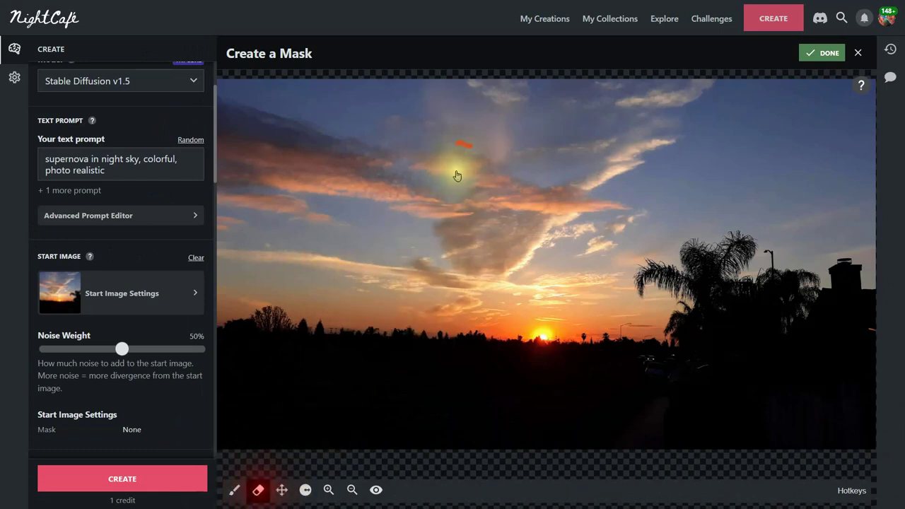
pyautogui.moveTo(473, 146); pyautogui.dragTo(457, 155)
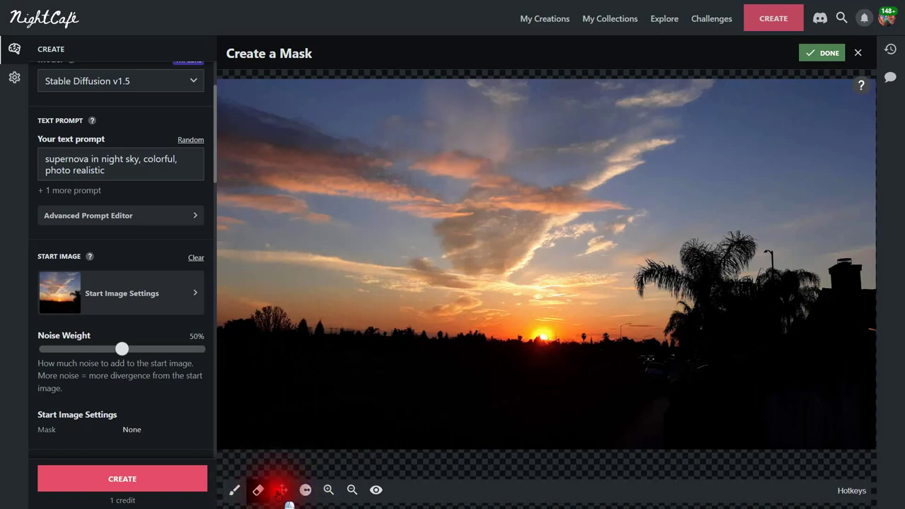
pyautogui.click(281, 490)
pyautogui.moveTo(596, 203)
pyautogui.mouseDown()
pyautogui.moveTo(502, 259)
pyautogui.moveTo(617, 178)
pyautogui.moveTo(591, 204)
pyautogui.moveTo(587, 195)
pyautogui.mouseUp()
pyautogui.click(306, 490)
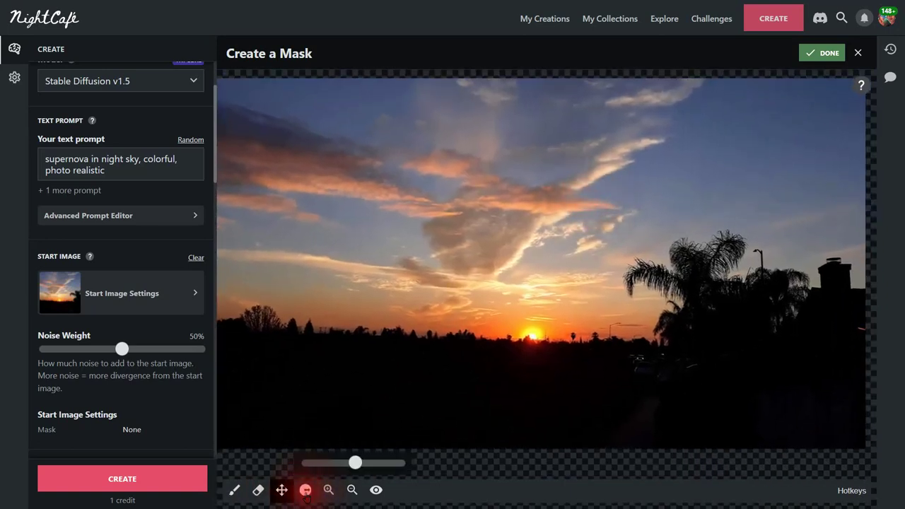
pyautogui.click(355, 463)
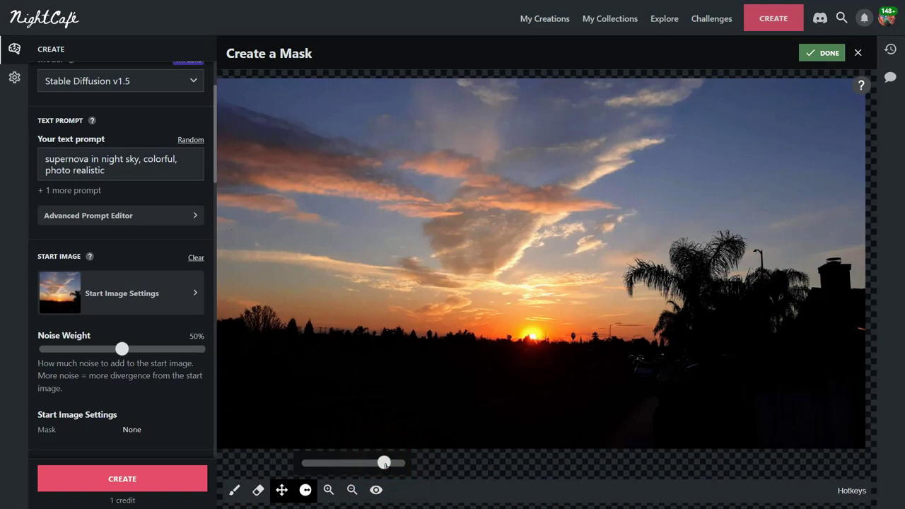
# Zoom in twice and centre the view on the upper-right sky, ready to paint.
pyautogui.click(331, 491)
pyautogui.click(331, 491)
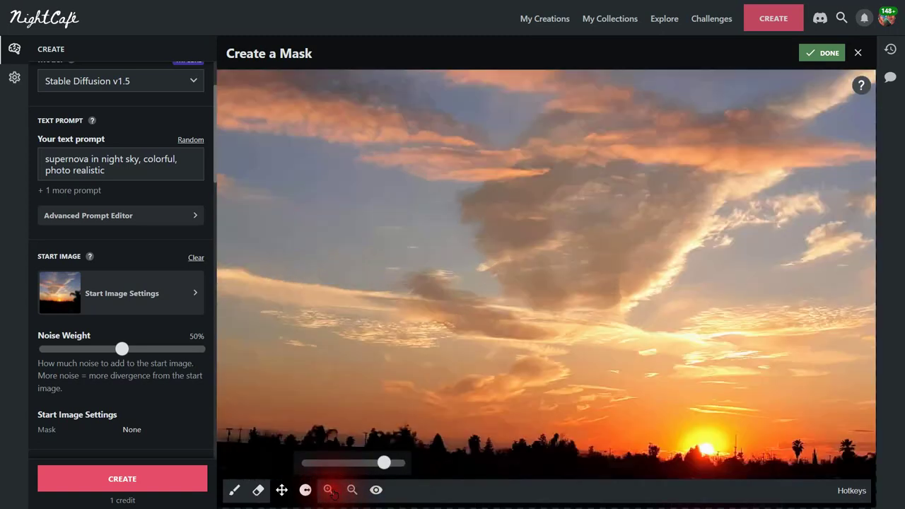
pyautogui.click(282, 490)
pyautogui.moveTo(682, 168); pyautogui.dragTo(151, 333)
pyautogui.moveTo(374, 250)
pyautogui.mouseDown()
pyautogui.moveTo(344, 256)
pyautogui.moveTo(318, 278)
pyautogui.moveTo(333, 268)
pyautogui.mouseUp()
pyautogui.click(235, 490)
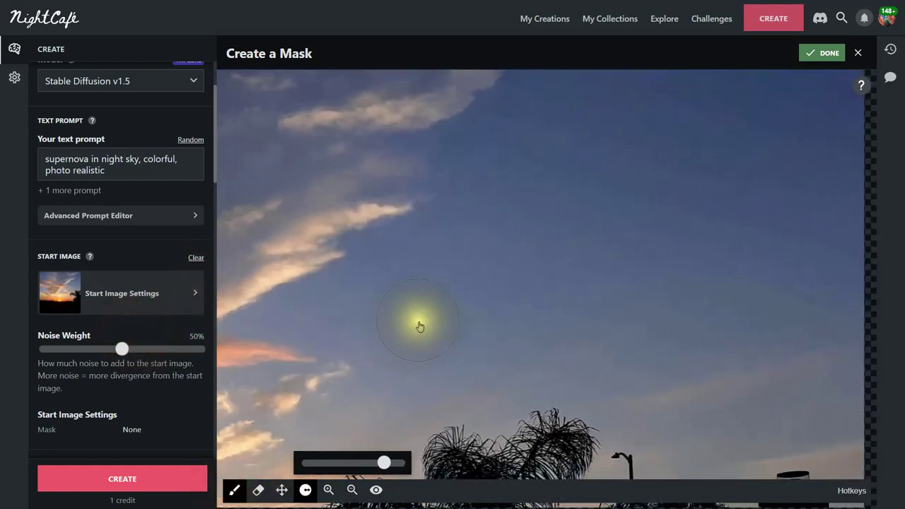
# Paint the mask over the upper-right sky corner, then zoom back out.
pyautogui.moveTo(523, 279)
pyautogui.mouseDown()
pyautogui.moveTo(533, 228)
pyautogui.moveTo(563, 220)
pyautogui.moveTo(521, 153)
pyautogui.moveTo(535, 90)
pyautogui.moveTo(454, 202)
pyautogui.moveTo(587, 331)
pyautogui.moveTo(812, 363)
pyautogui.moveTo(801, 181)
pyautogui.moveTo(838, 94)
pyautogui.moveTo(827, 86)
pyautogui.moveTo(667, 111)
pyautogui.moveTo(876, 81)
pyautogui.moveTo(608, 99)
pyautogui.moveTo(592, 120)
pyautogui.moveTo(624, 169)
pyautogui.moveTo(743, 186)
pyautogui.moveTo(697, 313)
pyautogui.moveTo(696, 272)
pyautogui.moveTo(763, 306)
pyautogui.moveTo(610, 222)
pyautogui.moveTo(545, 162)
pyautogui.moveTo(579, 147)
pyautogui.mouseUp()
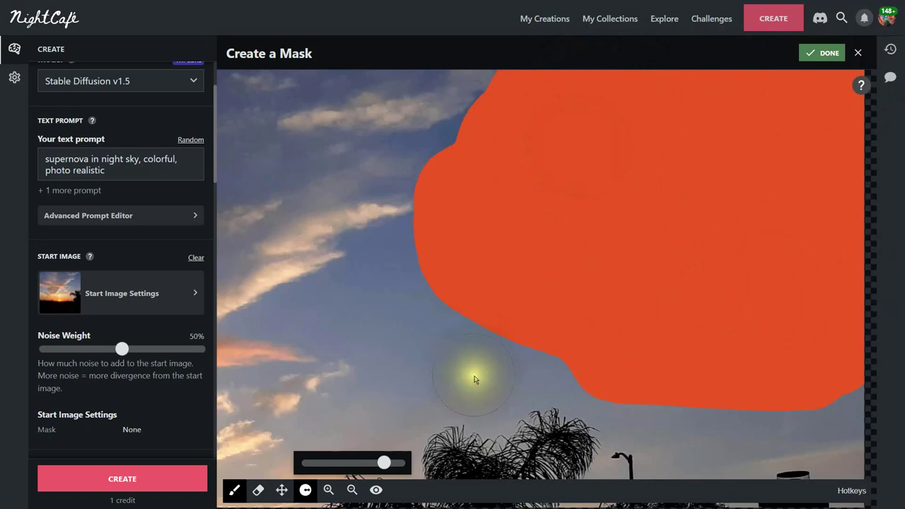
pyautogui.click(328, 490)
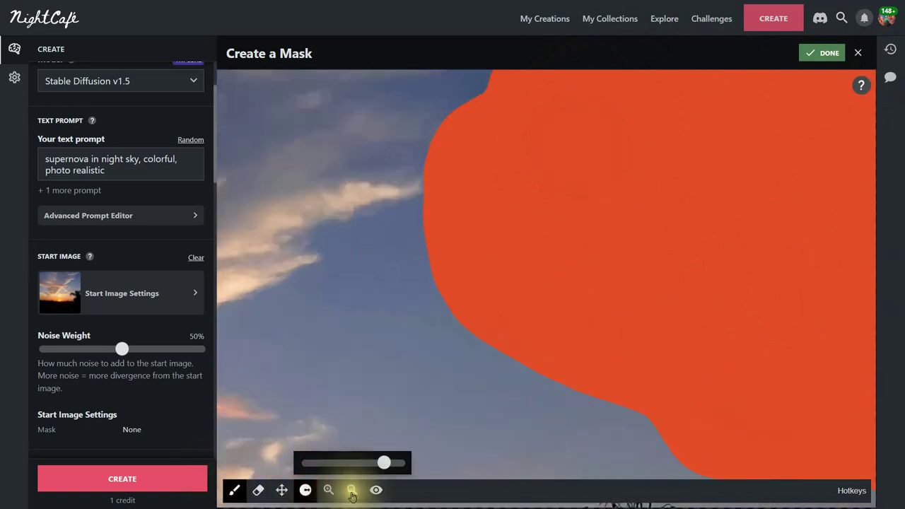
pyautogui.click(351, 490)
pyautogui.click(351, 490)
# Bring the whole photo into view and toggle the black-and-white mask preview.
pyautogui.click(282, 490)
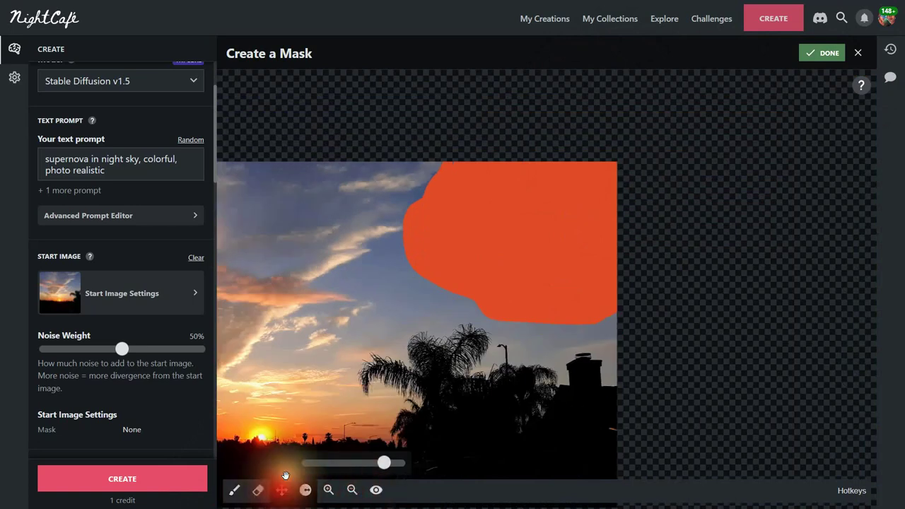
pyautogui.moveTo(375, 347); pyautogui.dragTo(615, 256)
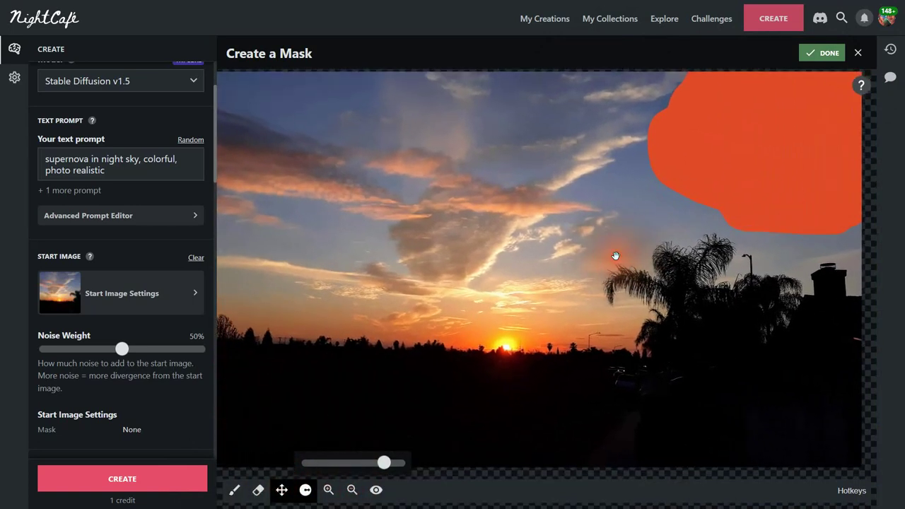
pyautogui.click(377, 493)
pyautogui.click(377, 492)
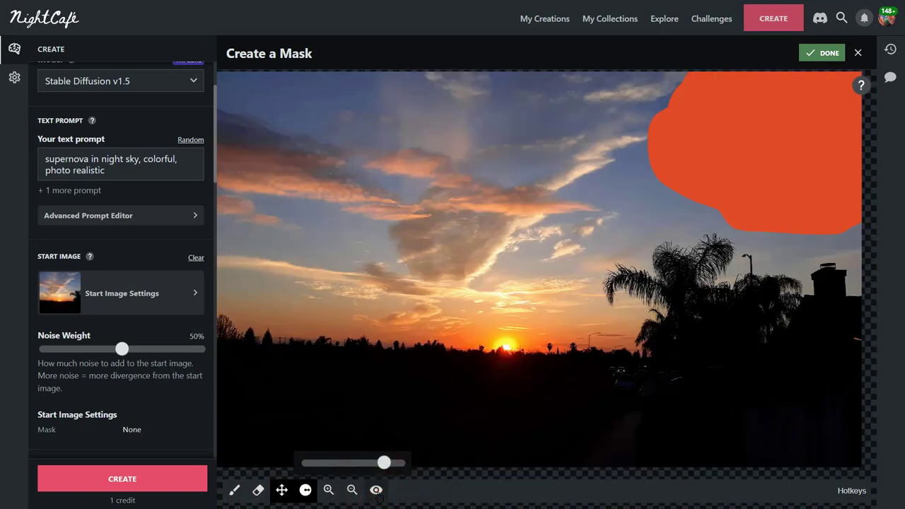
# Apply the mask and select part of the text prompt.
pyautogui.click(824, 54)
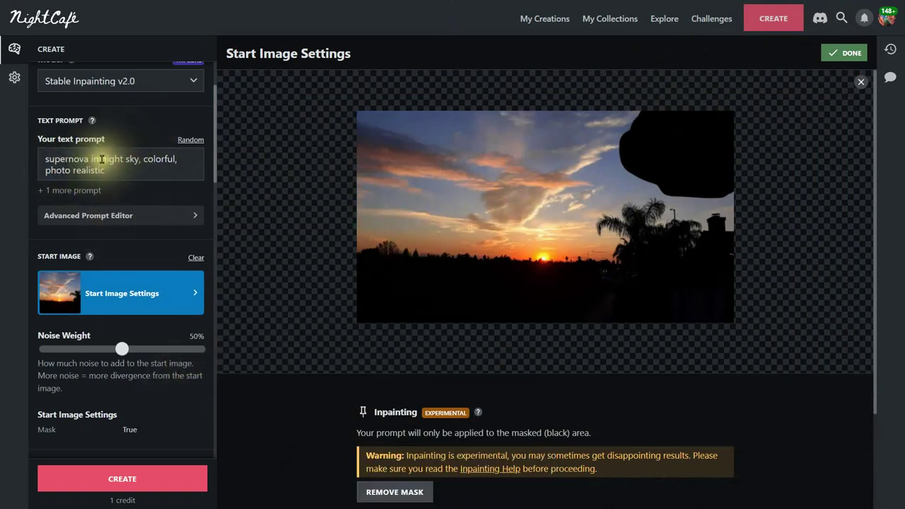
pyautogui.click(102, 159)
pyautogui.moveTo(126, 163); pyautogui.dragTo(140, 160)
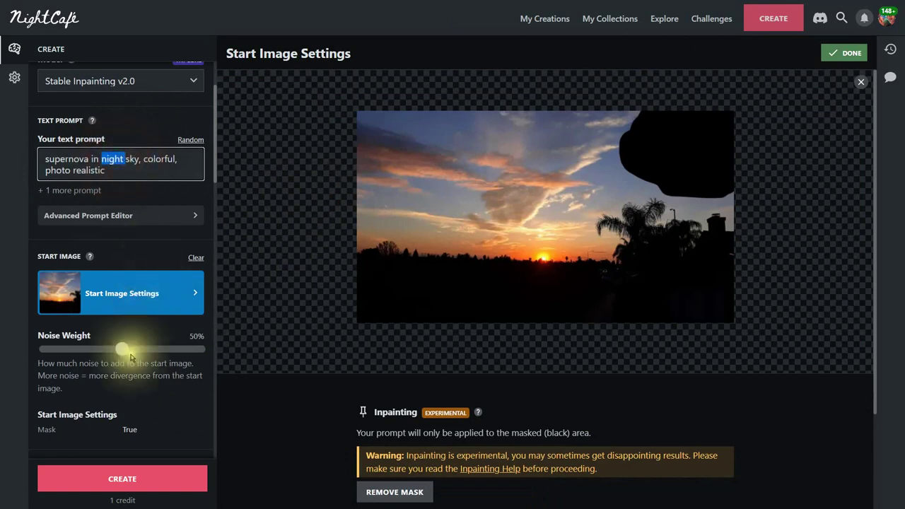
pyautogui.scroll(-3, 161, 403)
pyautogui.scroll(-3, 161, 406)
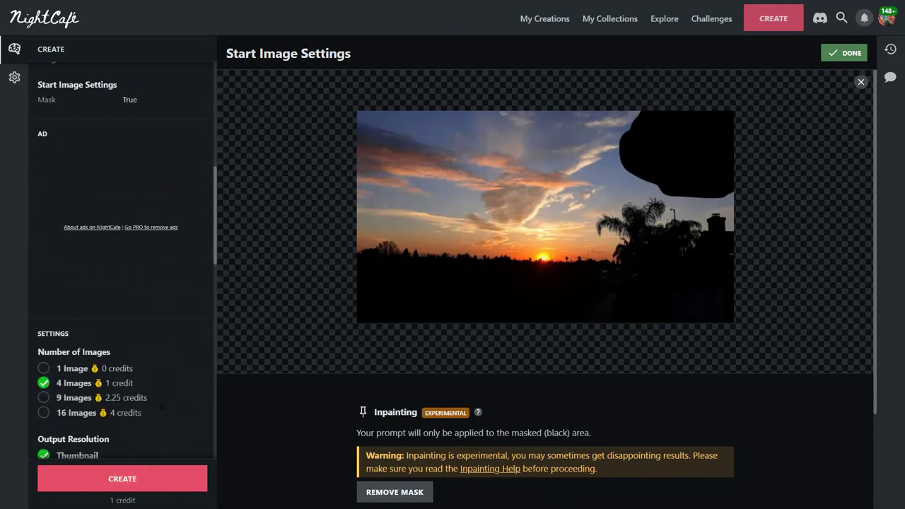
# Set generation to 1 image at Low Res output resolution.
pyautogui.click(42, 324)
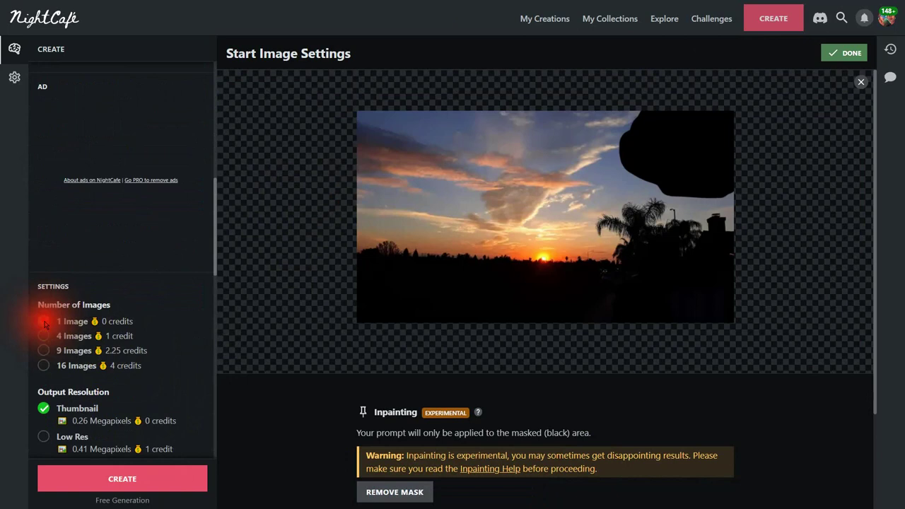
pyautogui.scroll(-3, 172, 384)
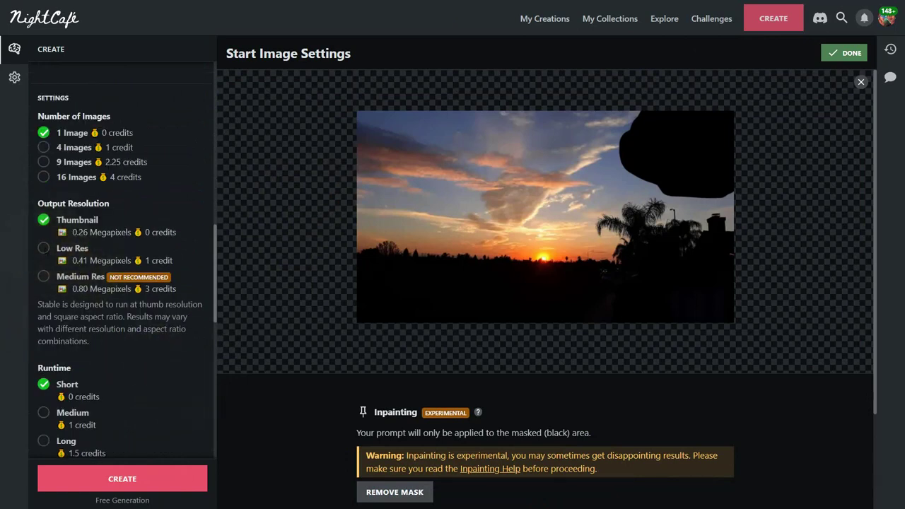
pyautogui.click(43, 247)
pyautogui.scroll(-1, 85, 374)
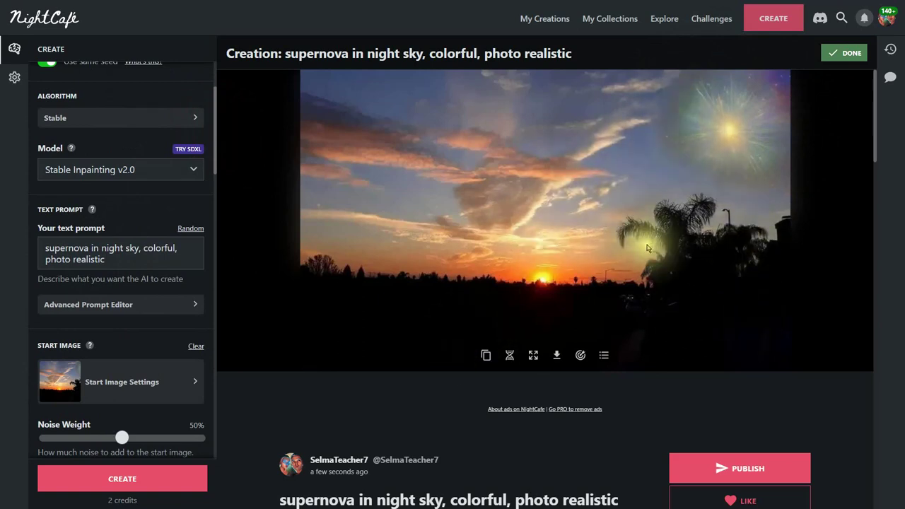
# Scroll down the finished supernova creation page and click into its content.
pyautogui.scroll(-2, 723, 314)
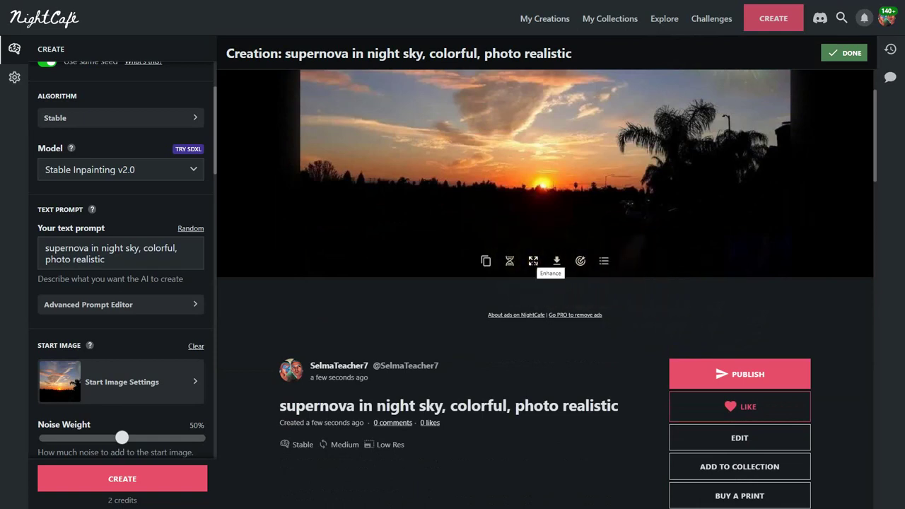
pyautogui.click(534, 261)
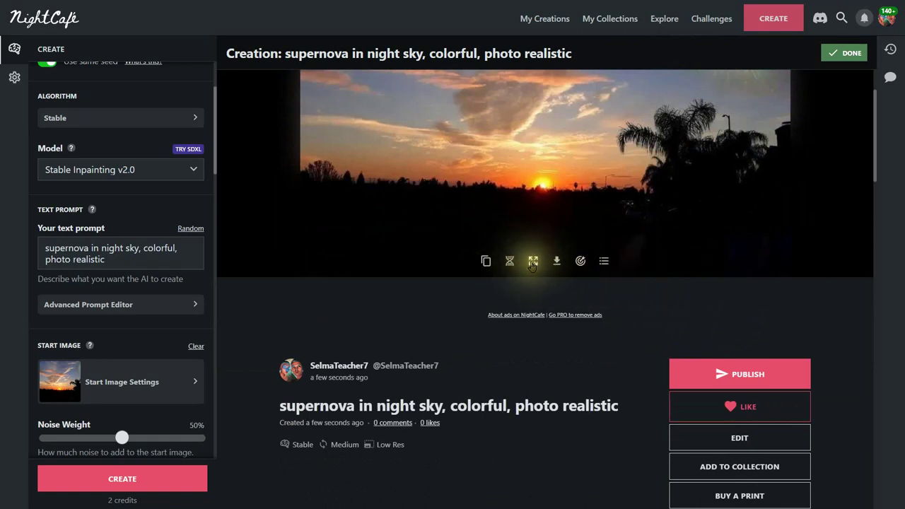
pyautogui.scroll(2, 534, 265)
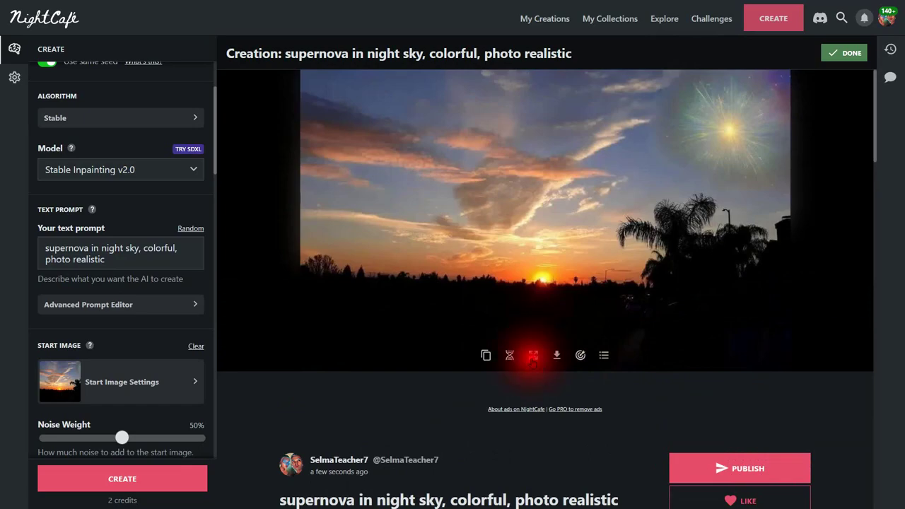
pyautogui.click(533, 356)
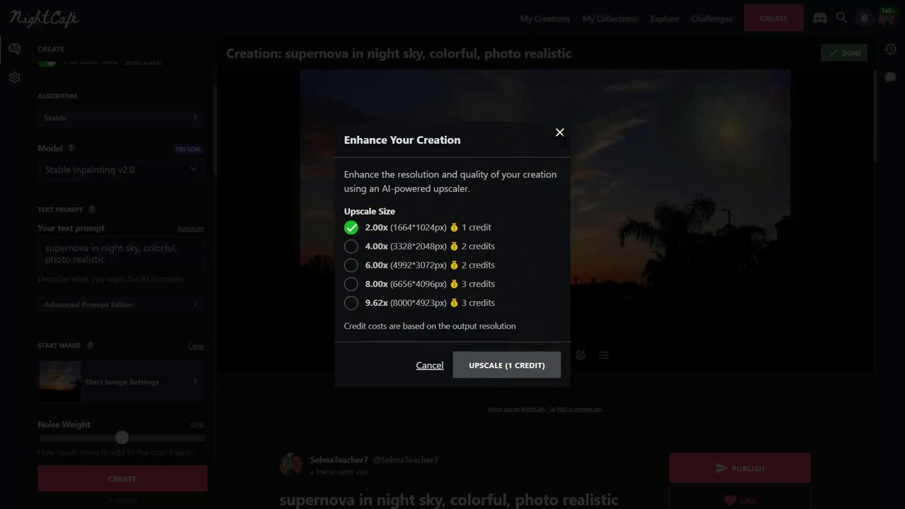
pyautogui.click(559, 132)
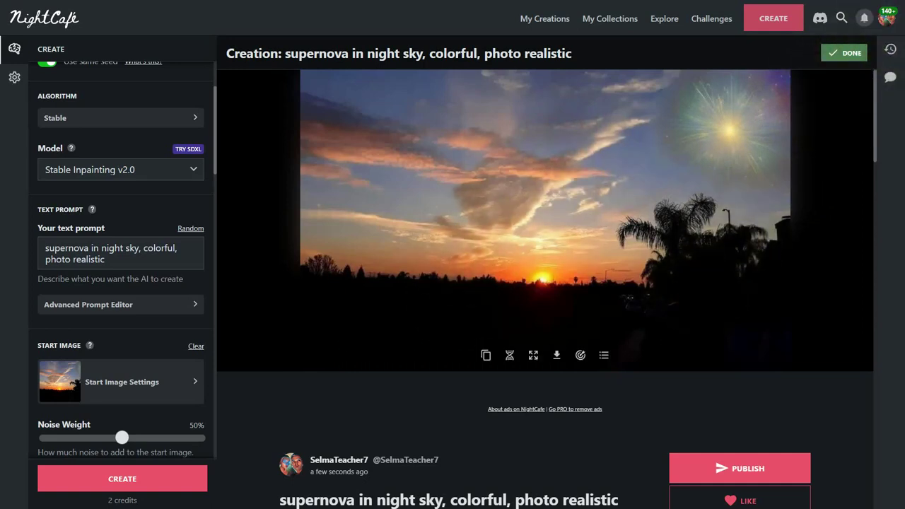
pyautogui.scroll(-3, 704, 294)
pyautogui.scroll(2, 704, 295)
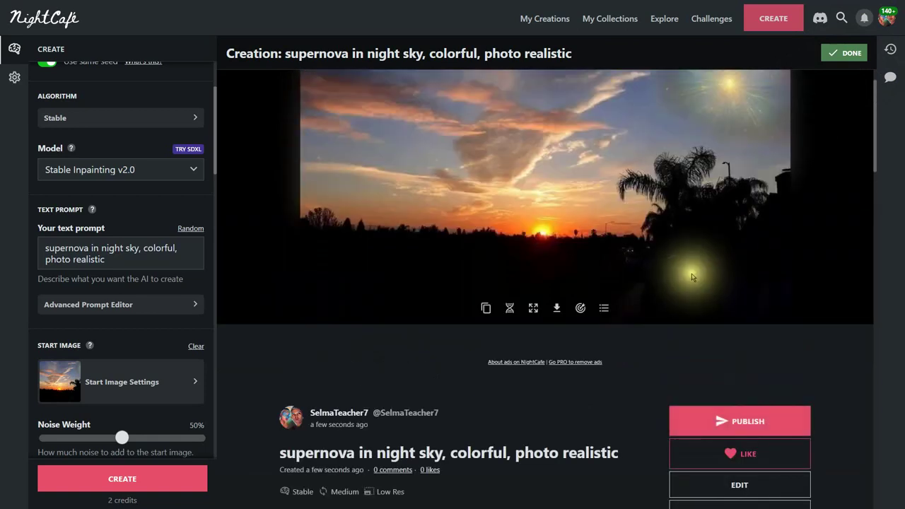
pyautogui.scroll(1, 613, 259)
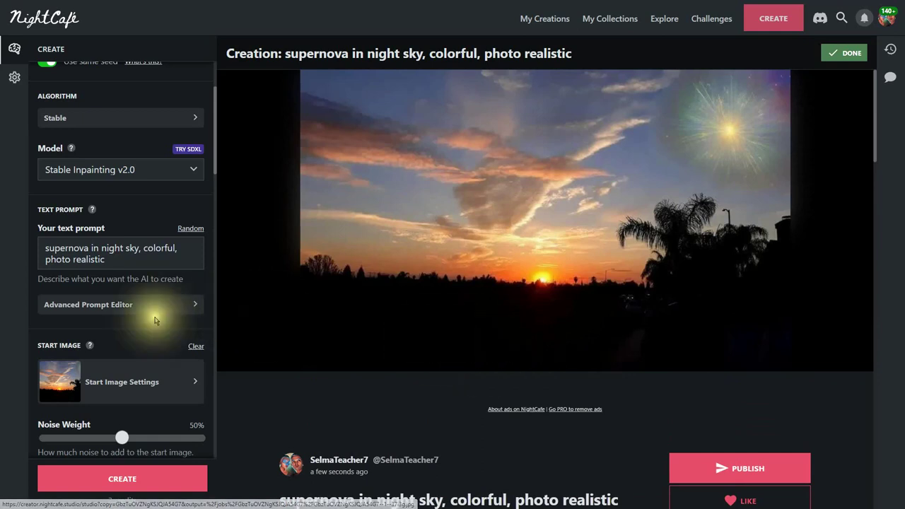
pyautogui.scroll(-5, 135, 327)
pyautogui.scroll(-8, 136, 327)
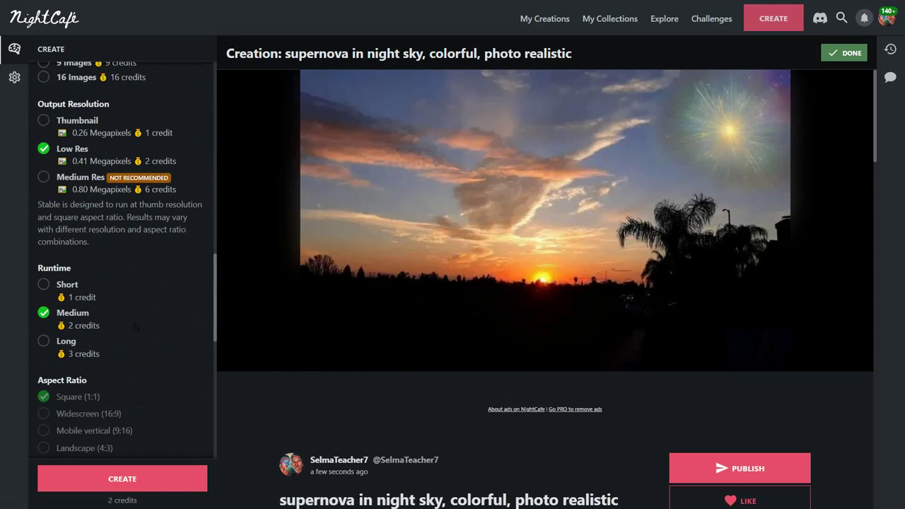
pyautogui.scroll(-2, 135, 325)
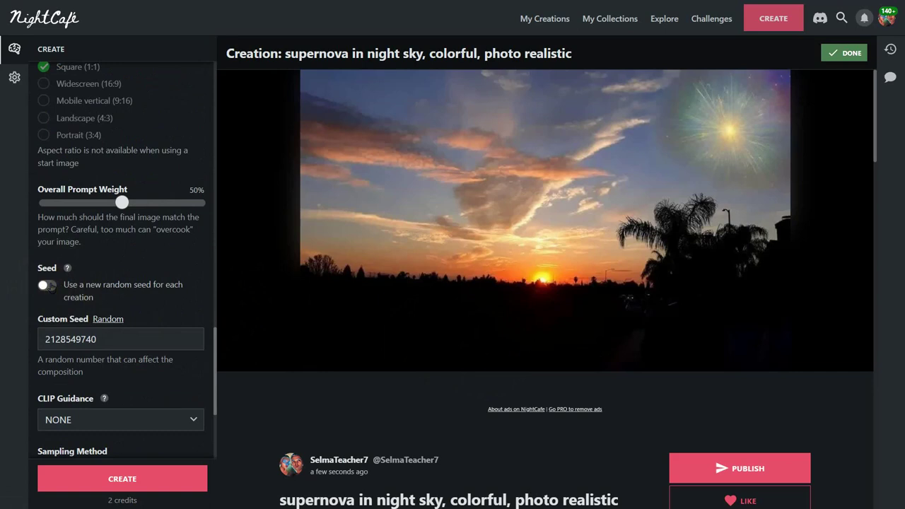
# Switch to the Advanced Prompt Editor and turn 'Use a new random seed for each creation' back on.
pyautogui.click(259, 299)
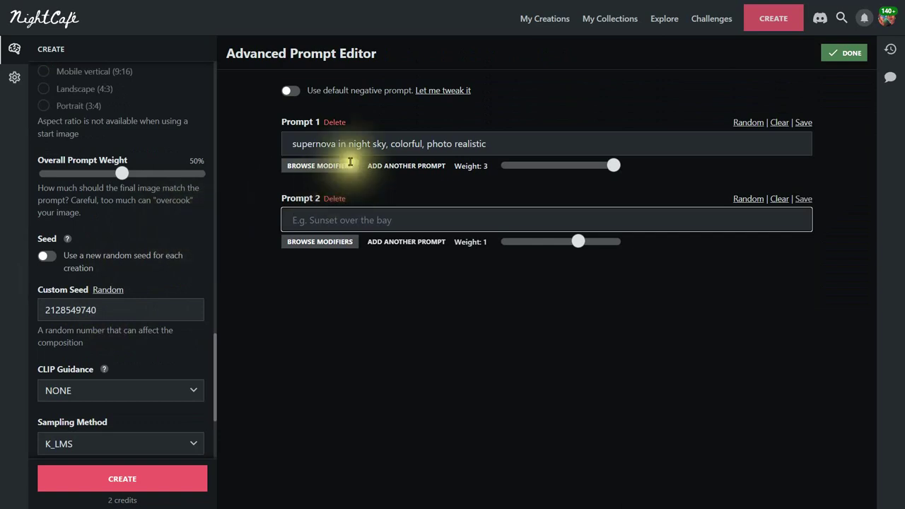
pyautogui.moveTo(294, 144); pyautogui.dragTo(456, 163)
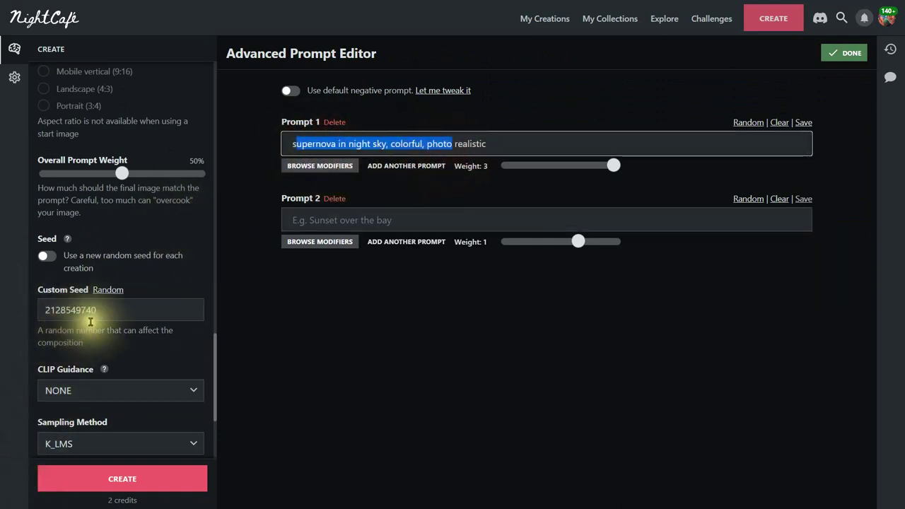
pyautogui.click(352, 146)
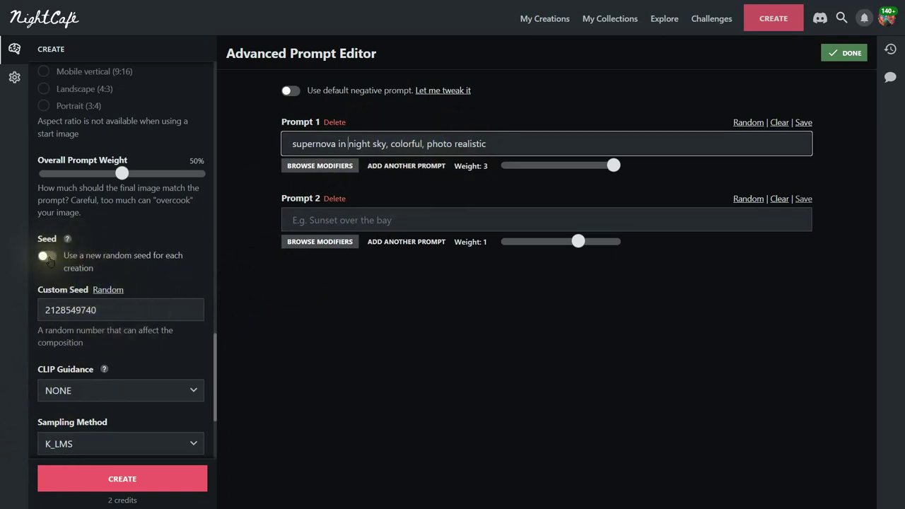
pyautogui.click(47, 257)
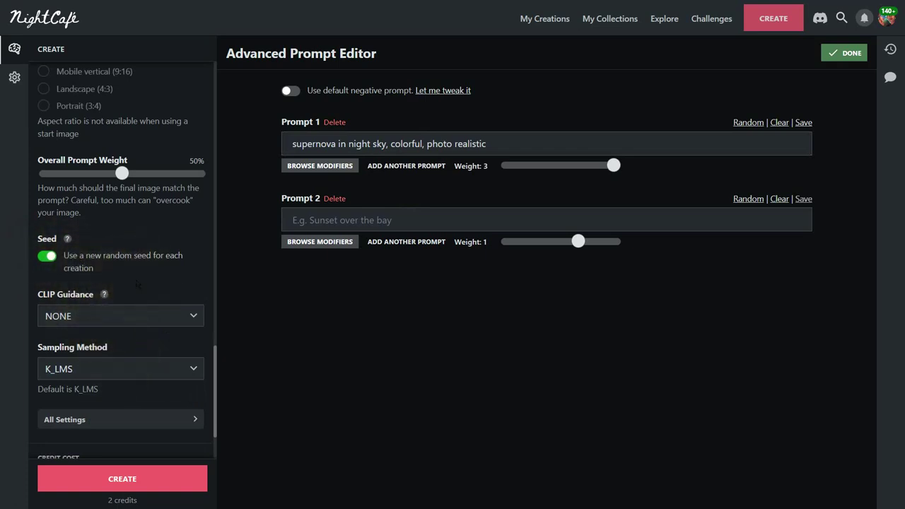
pyautogui.scroll(10, 181, 273)
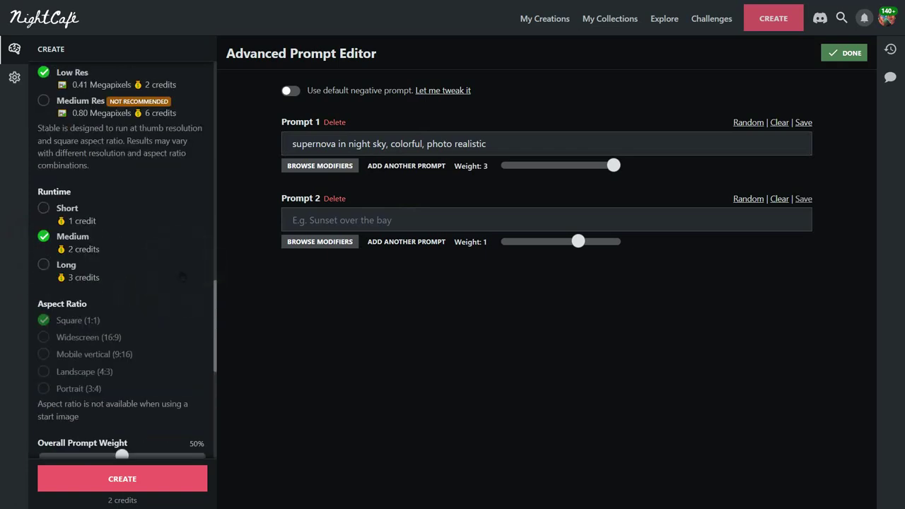